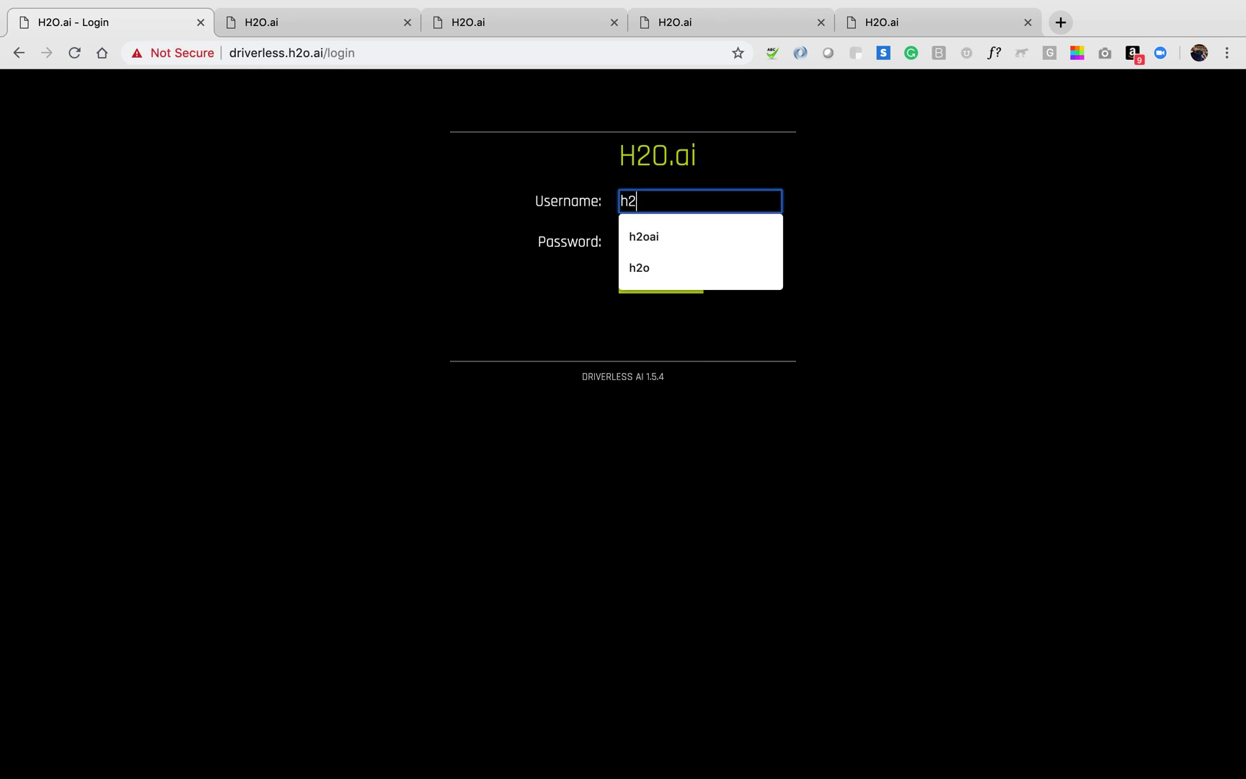
# Log in and import CreditCard-train.csv from /data/Kaggle/CreditCard/ on the server file system
pyautogui.press('Tab')
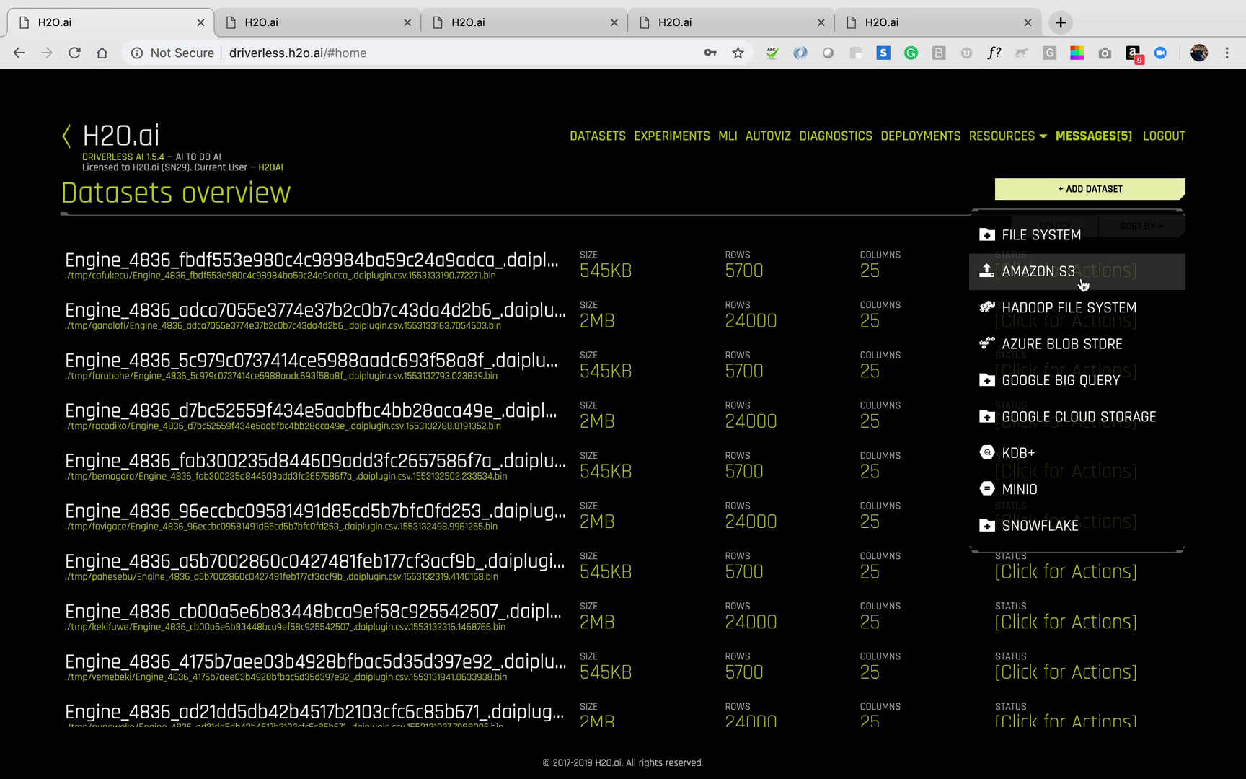
pyautogui.click(1050, 249)
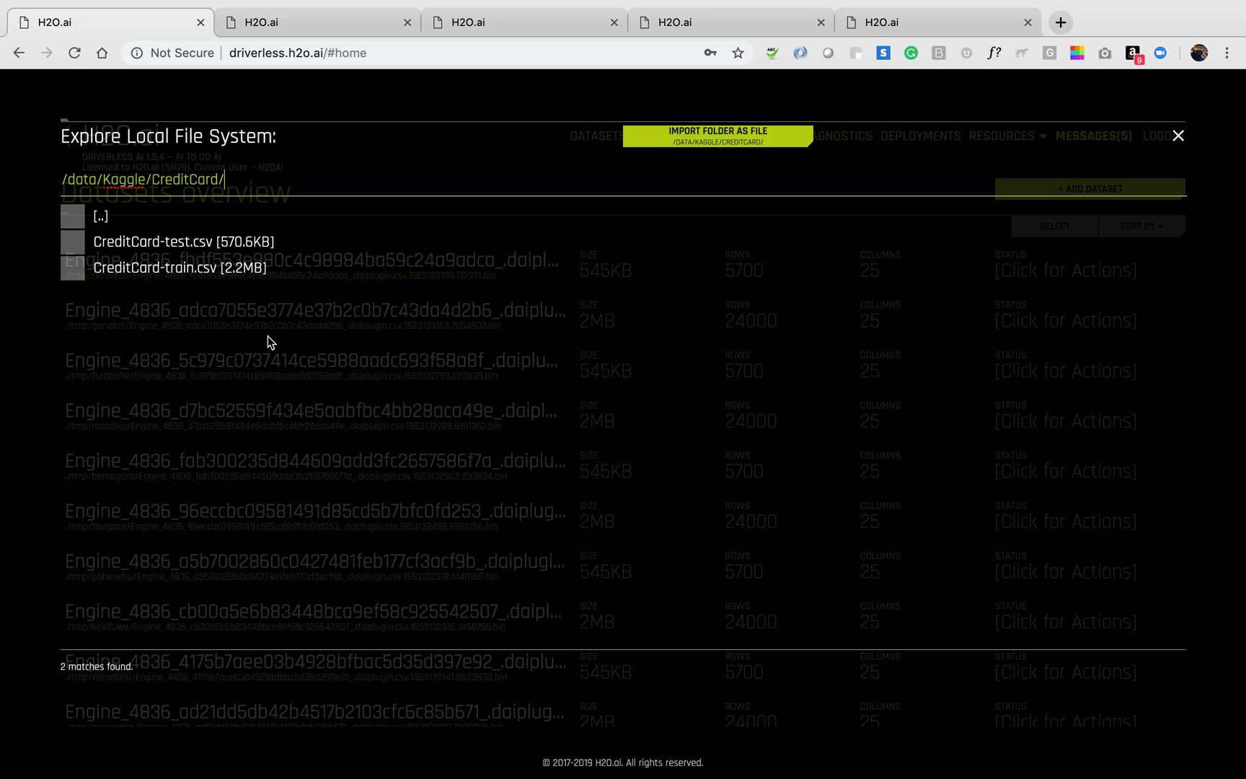
pyautogui.click(204, 272)
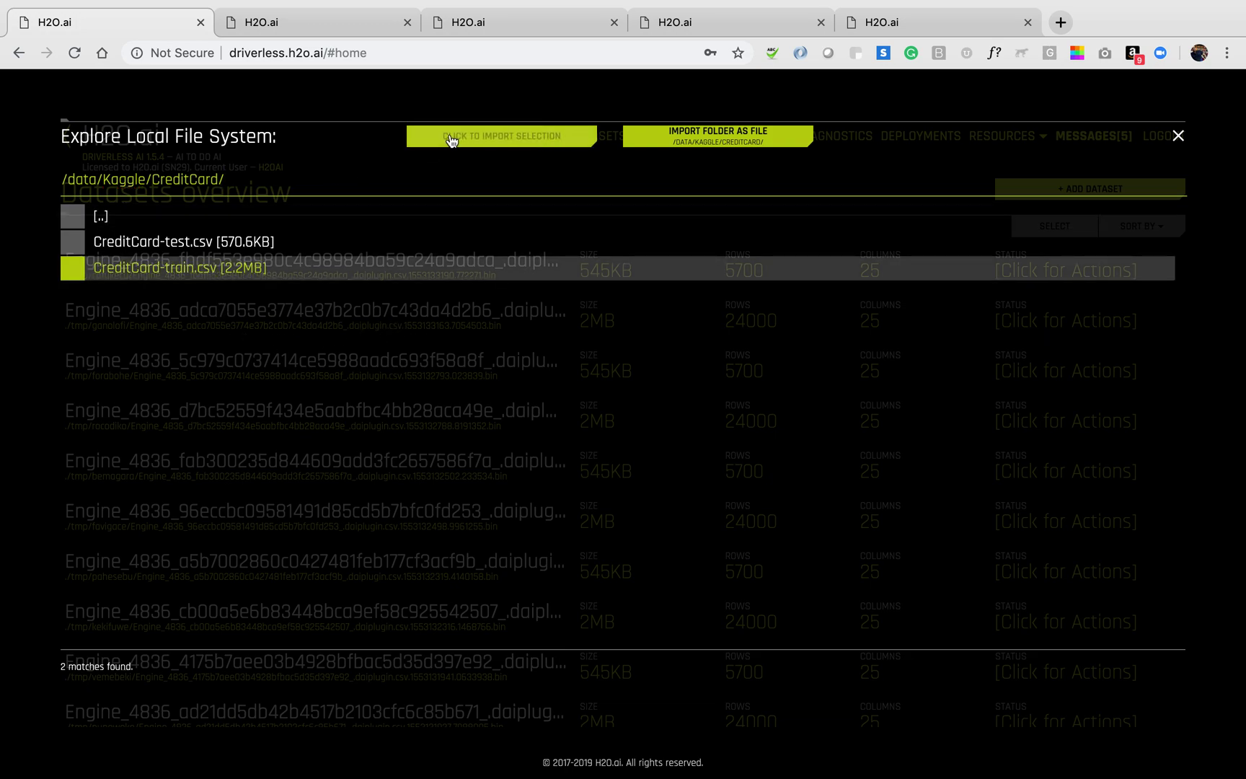
pyautogui.click(505, 135)
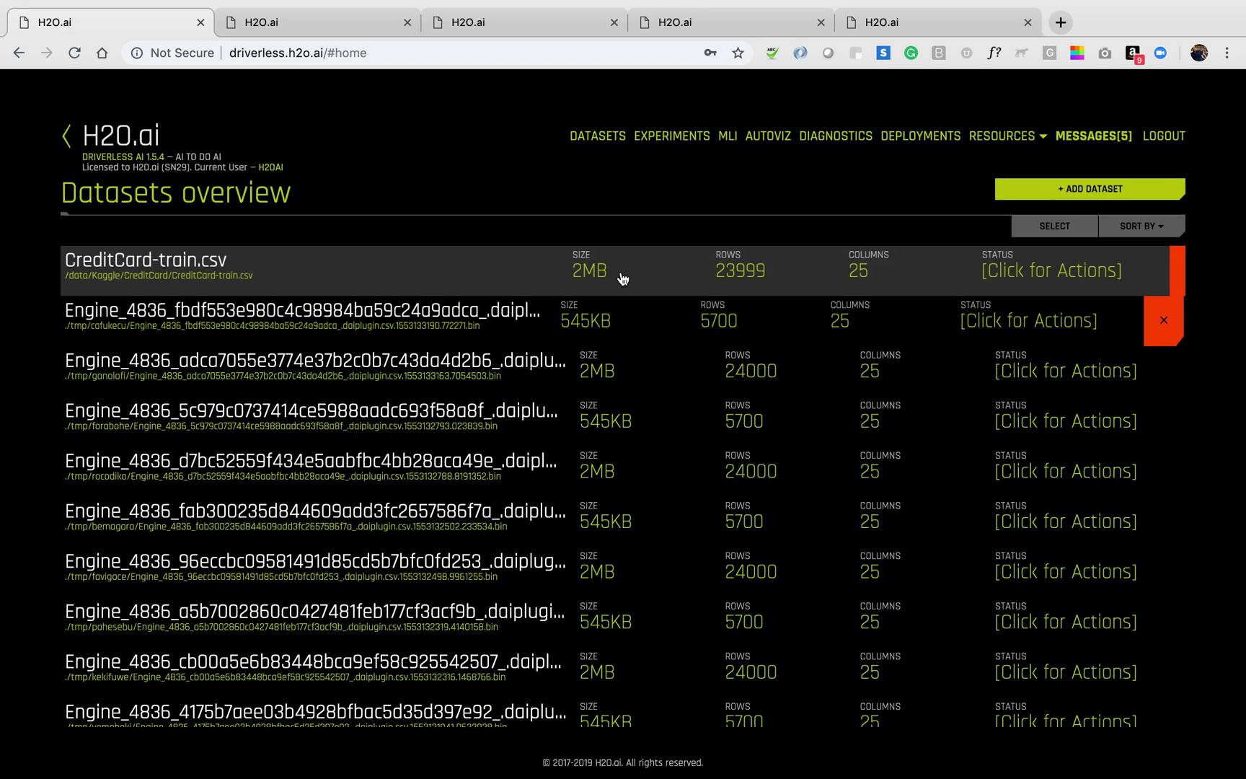
# Split CreditCard-train.csv roughly 80/20 into datasets named cc_1 and cc_2 and save
pyautogui.click(623, 275)
pyautogui.click(665, 368)
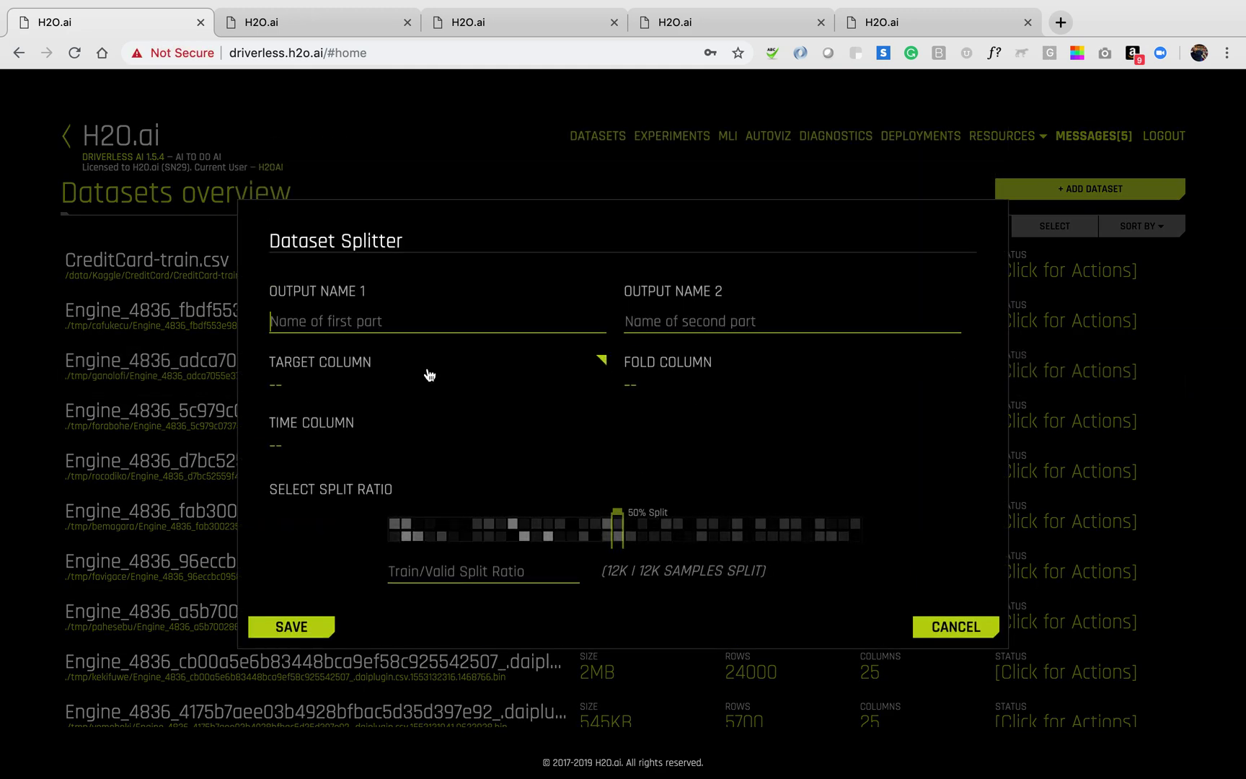
pyautogui.write('cc_1')
pyautogui.press('Tab')
pyautogui.write('cc_2')
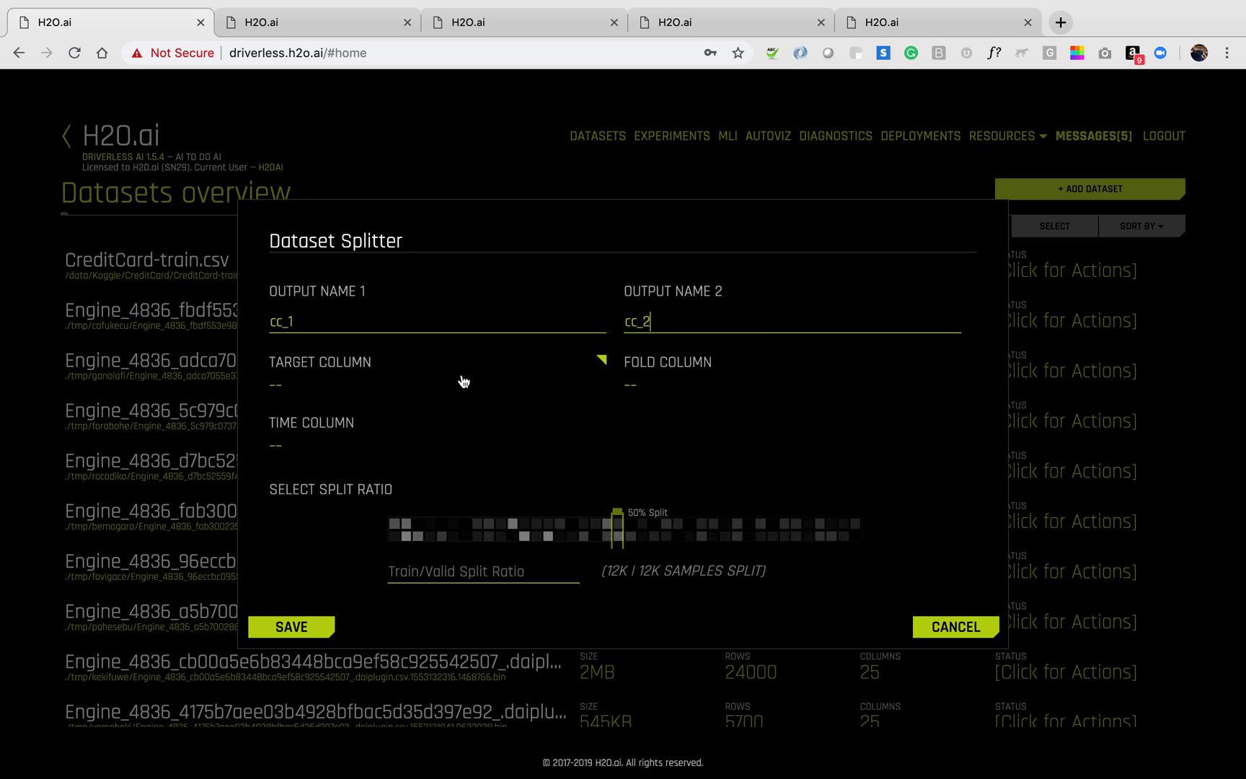
pyautogui.moveTo(617, 538); pyautogui.dragTo(772, 543)
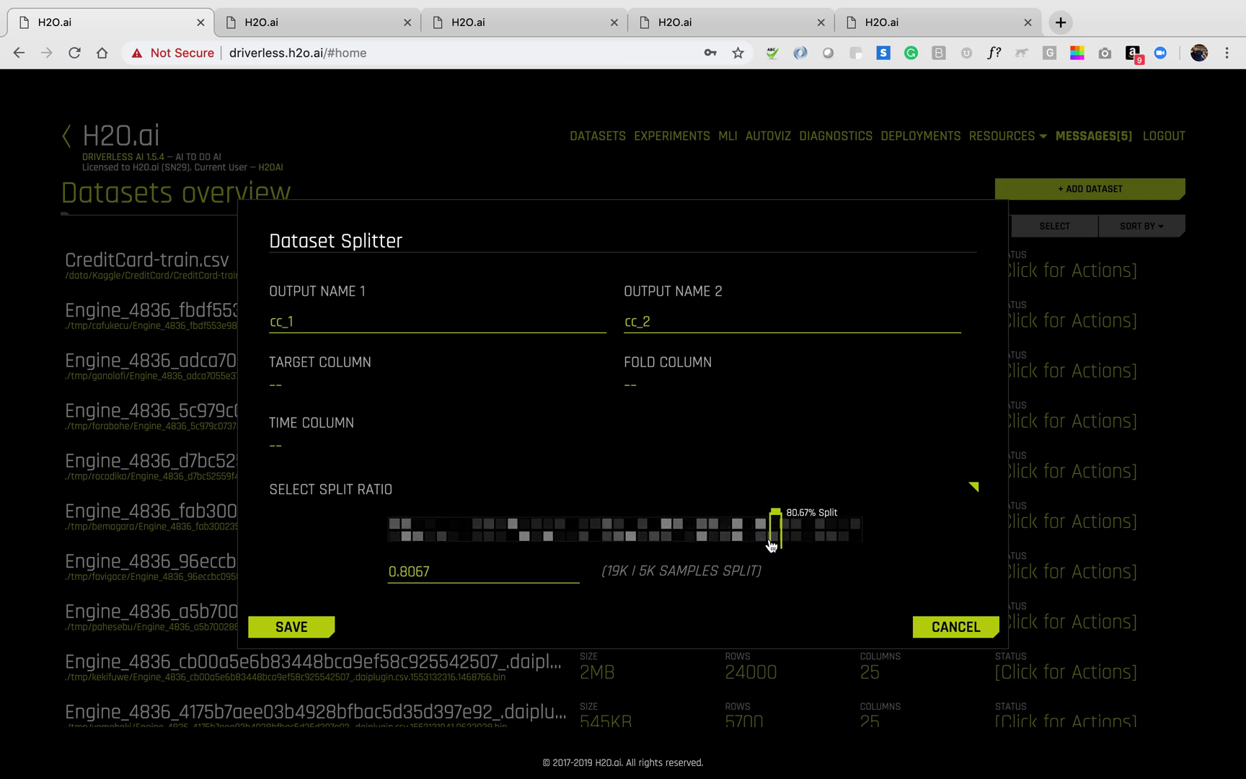
pyautogui.click(310, 631)
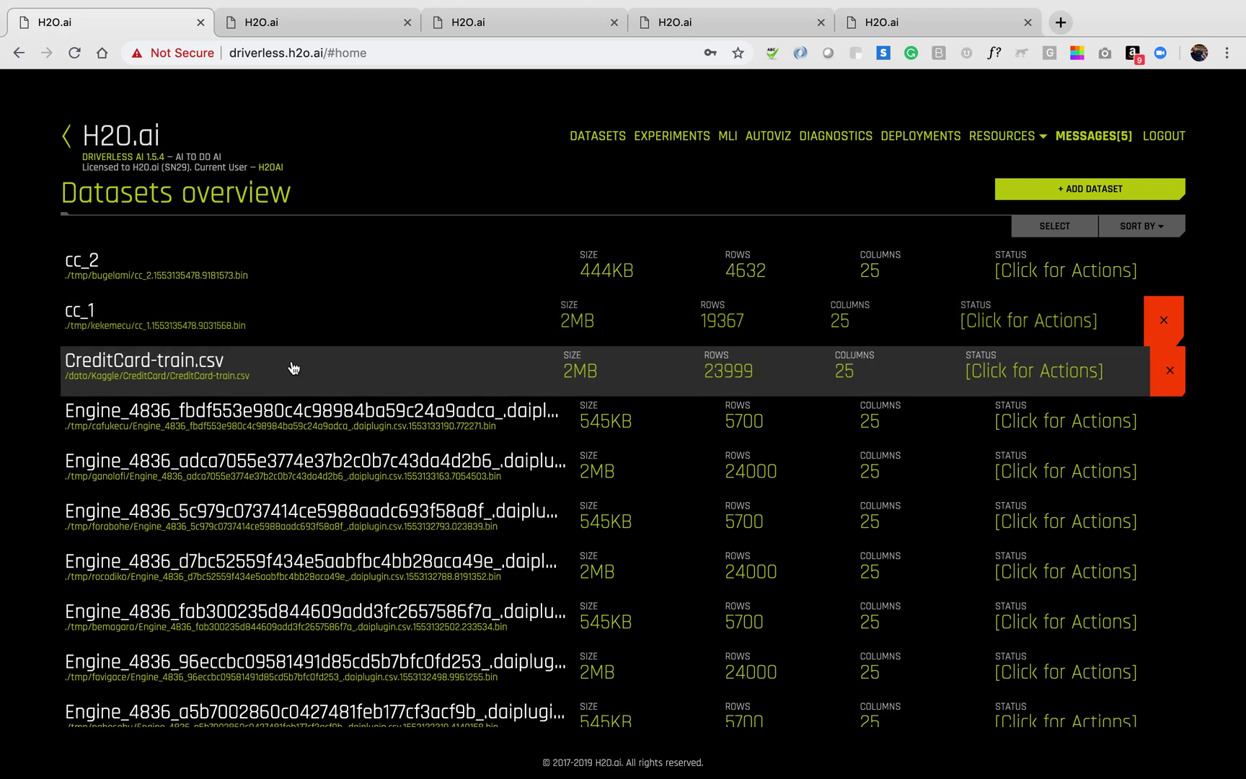
# Once cc_1 and cc_2 appear, bring up the actions for CreditCard-train.csv
pyautogui.click(293, 366)
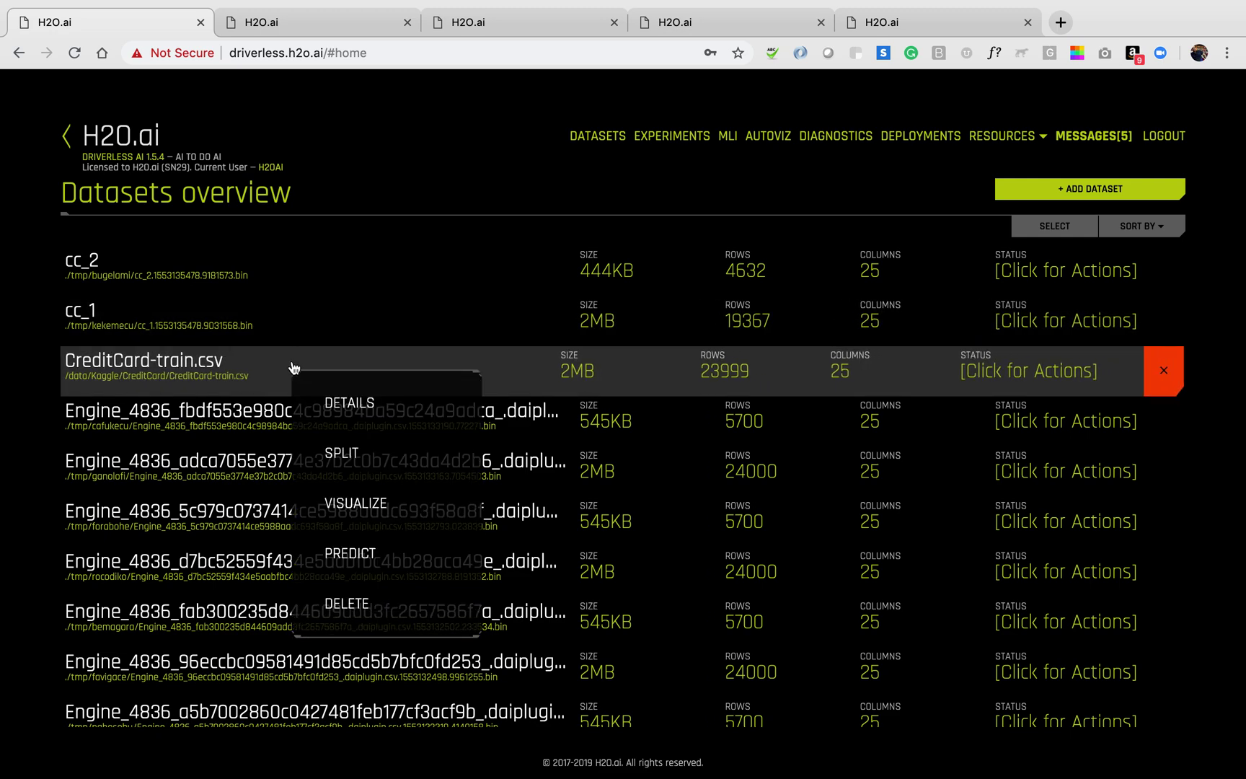
# Visualize CreditCard-train.csv and inspect the data row behind a BILL_AMT4 outlier
pyautogui.click(348, 503)
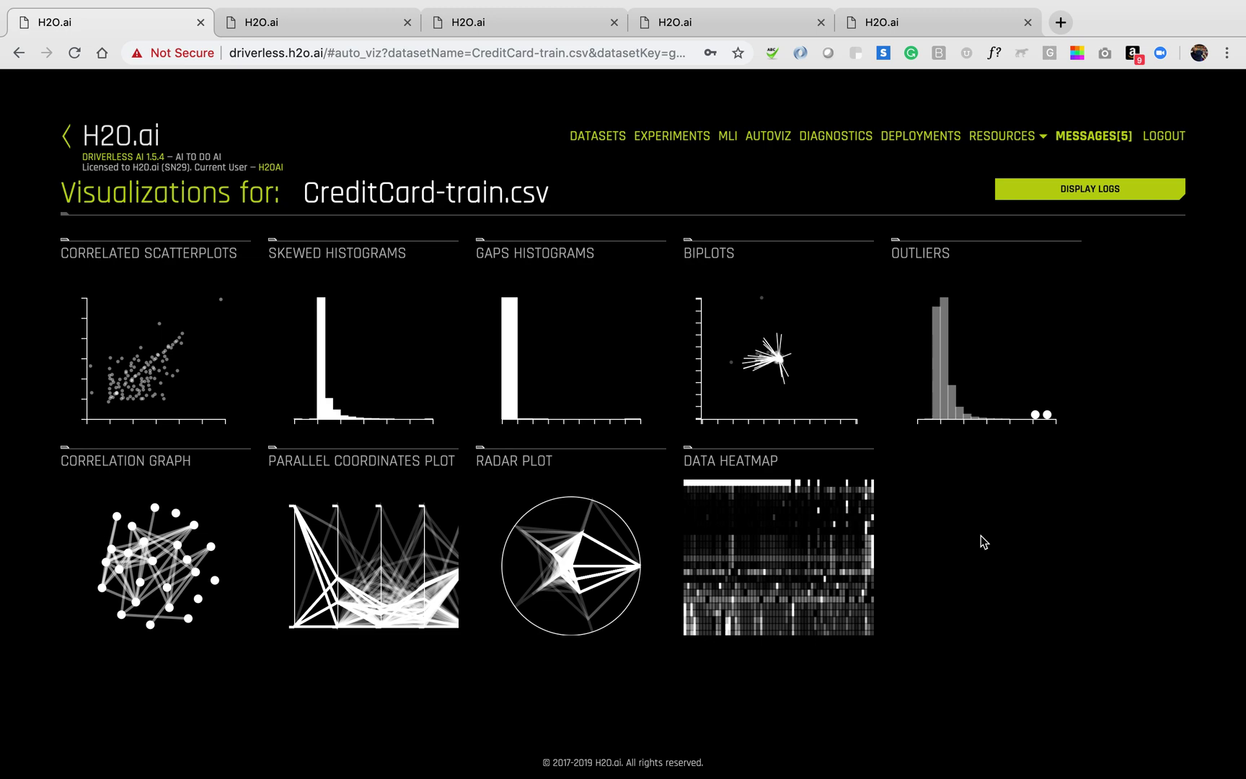
pyautogui.click(943, 389)
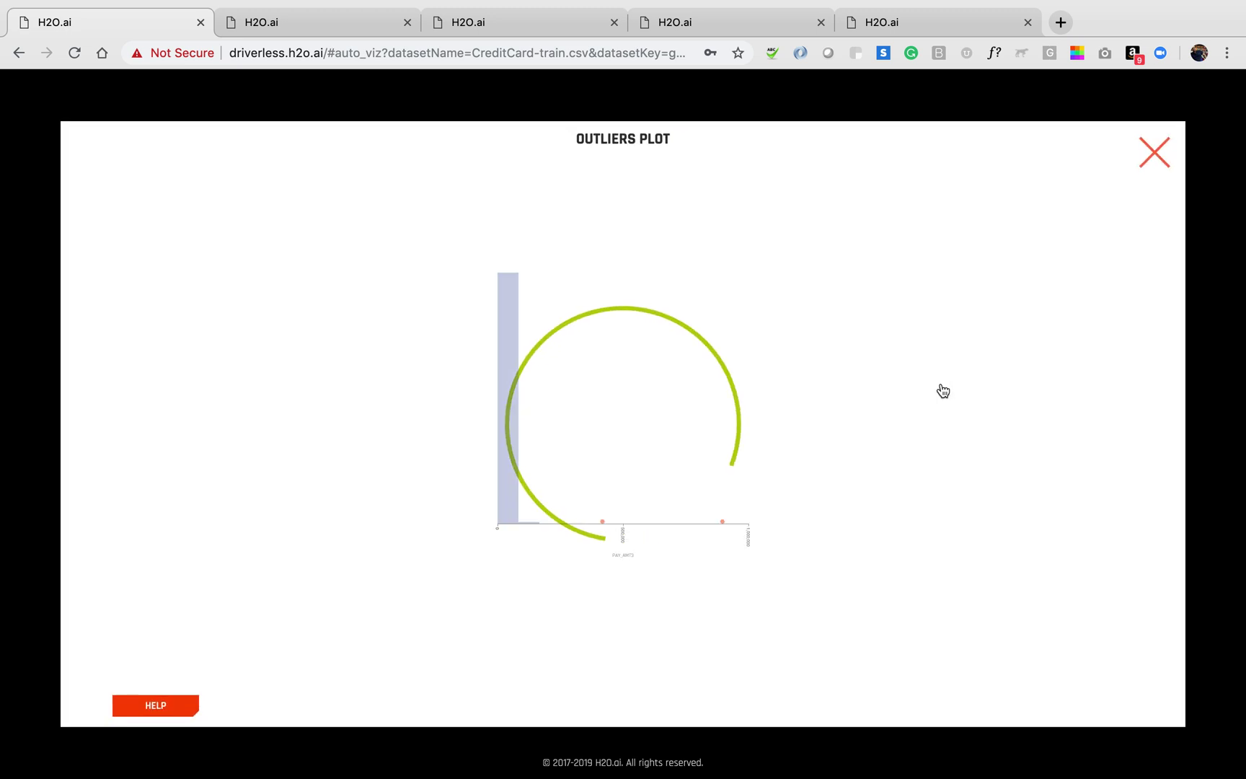
pyautogui.click(1120, 489)
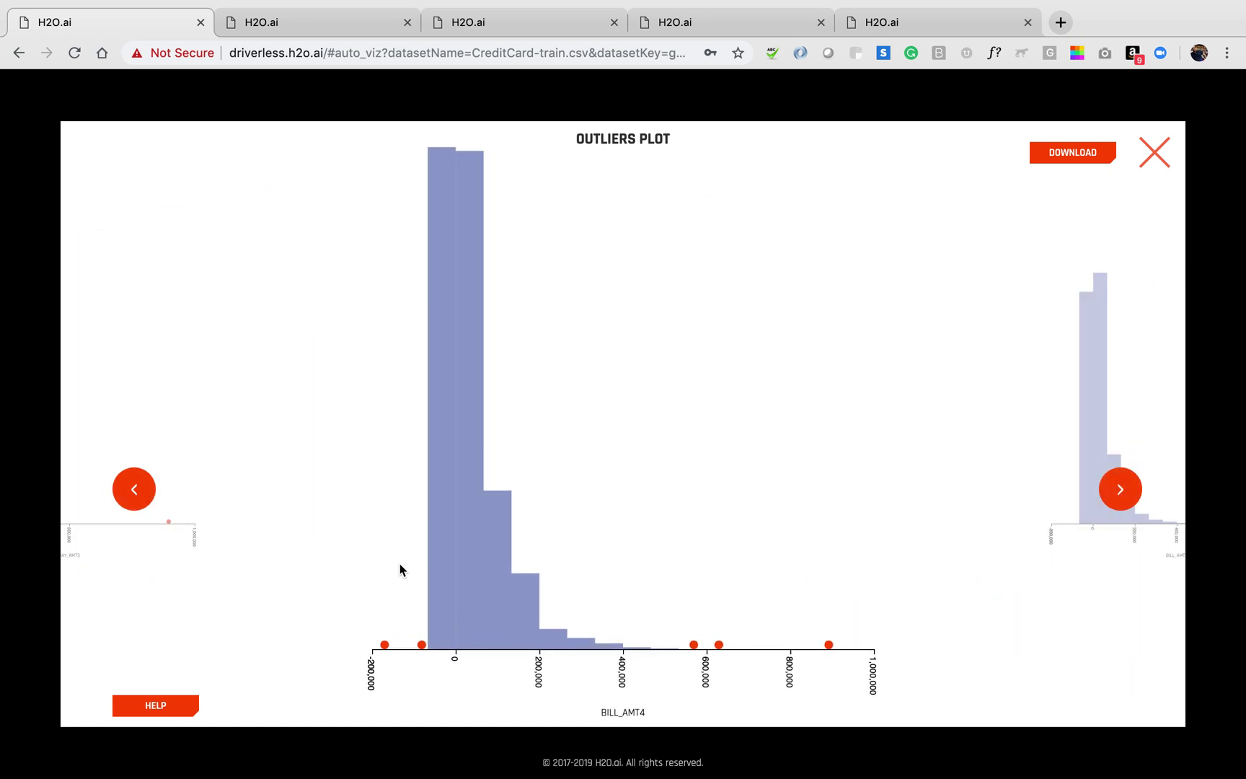
pyautogui.click(722, 645)
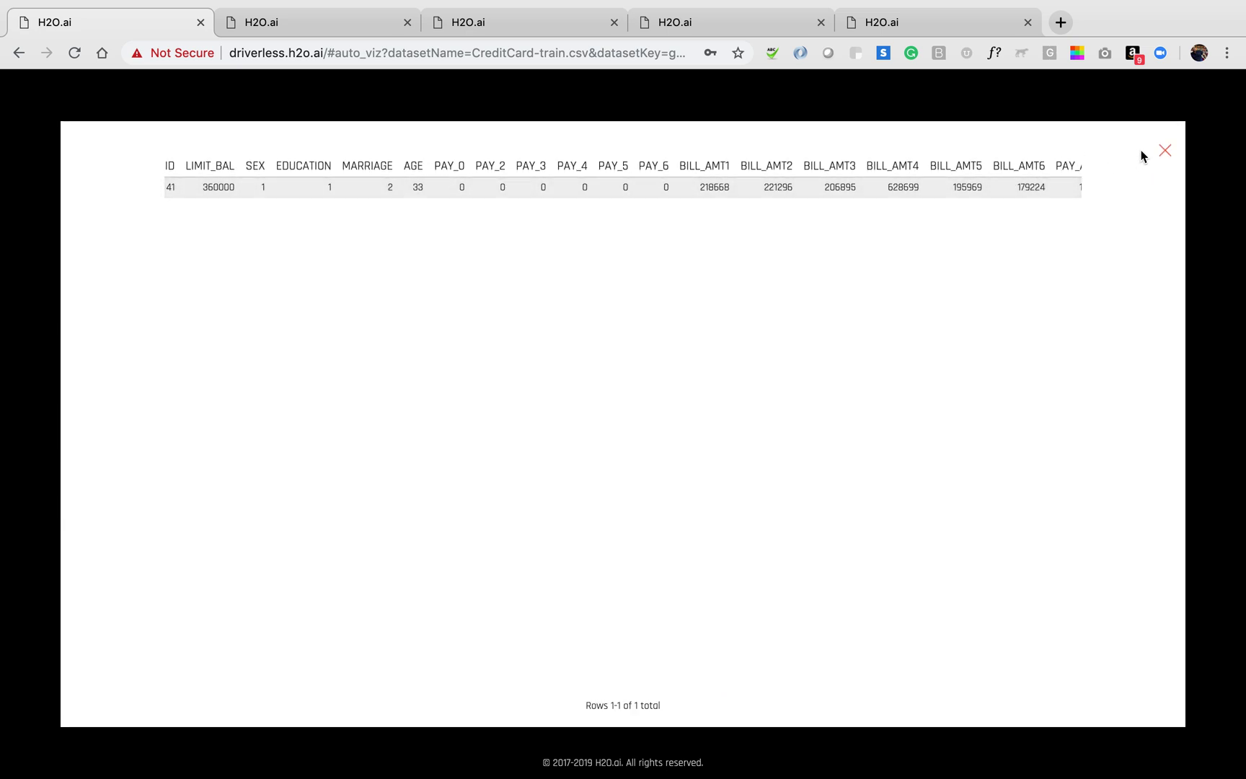
pyautogui.click(1165, 150)
pyautogui.click(1161, 153)
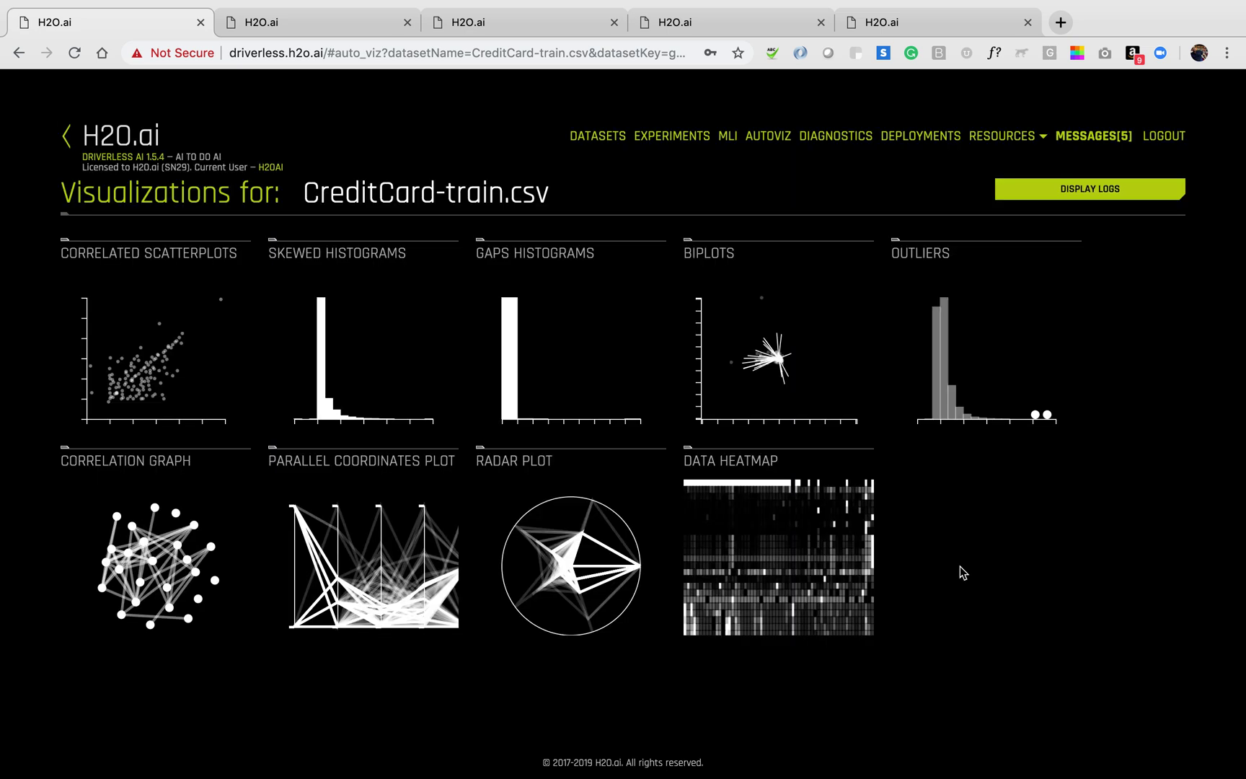
# Rearrange the correlation graph by moving the PAY_AMT3 node, then download it as a PNG
pyautogui.click(178, 559)
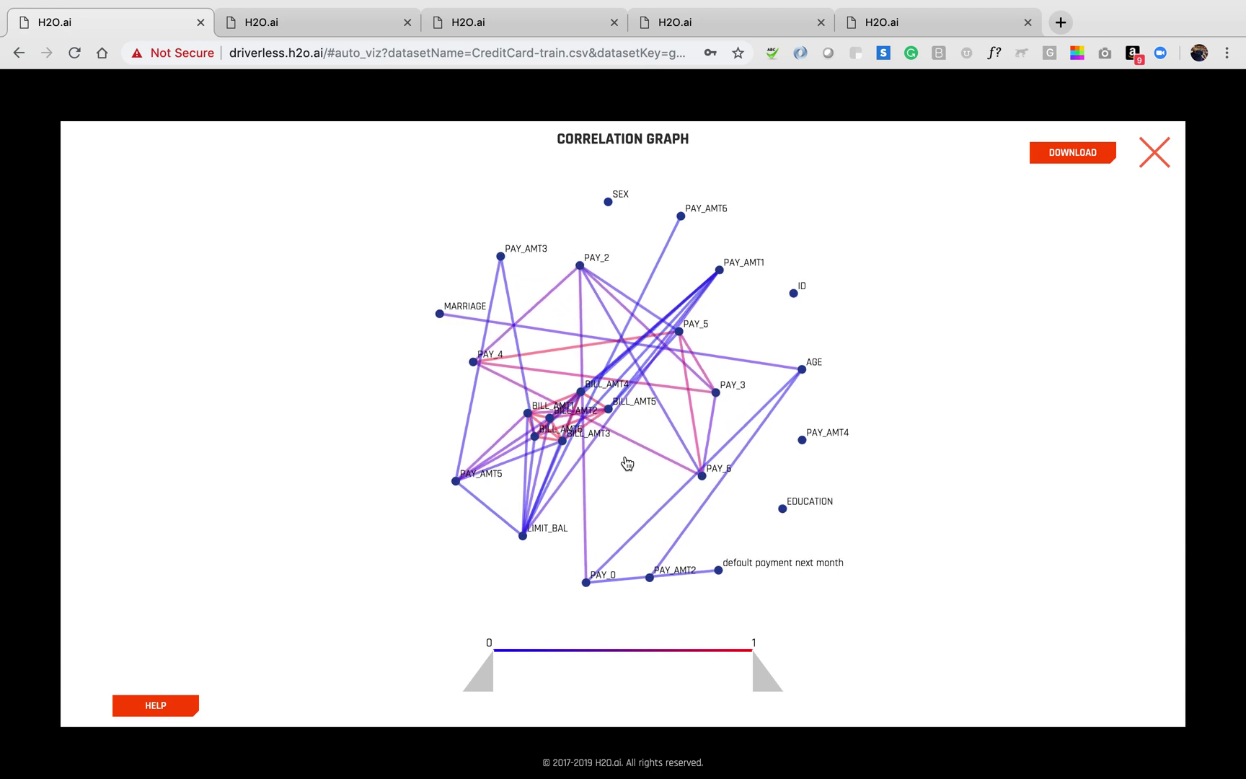
pyautogui.moveTo(498, 261); pyautogui.dragTo(620, 420)
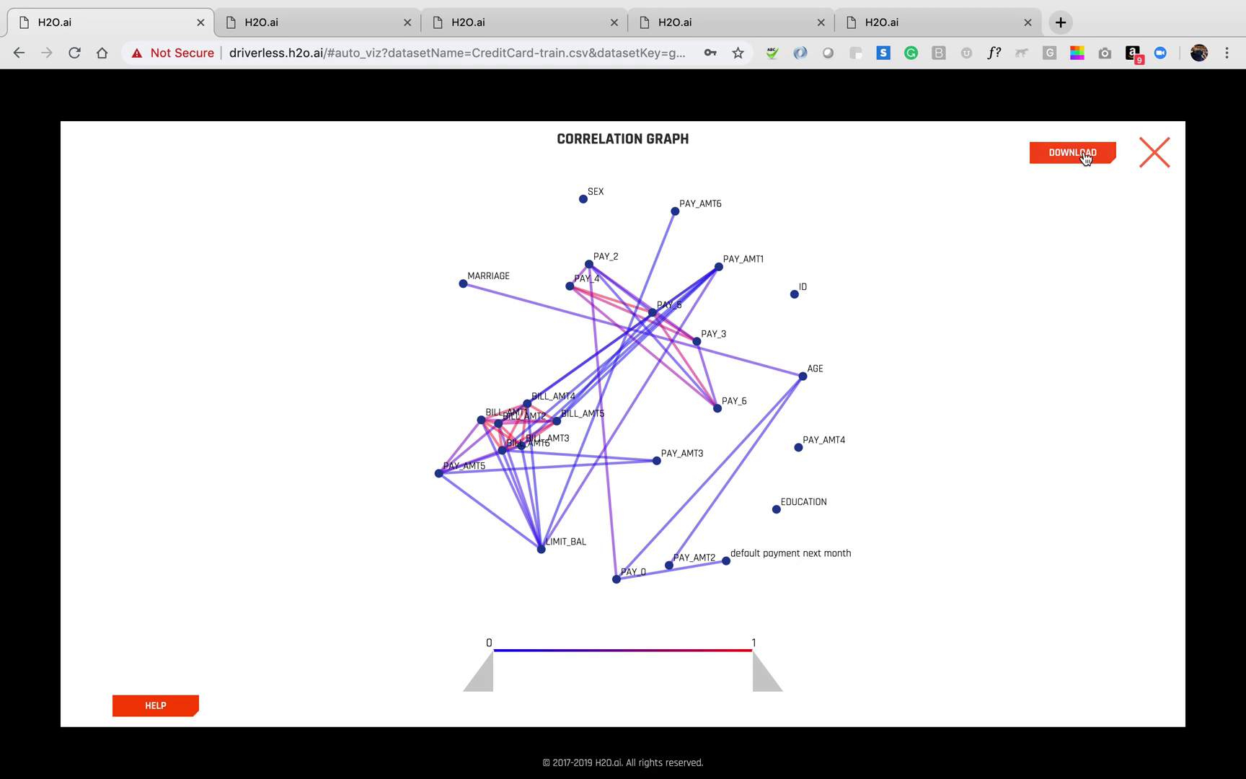
pyautogui.click(1086, 158)
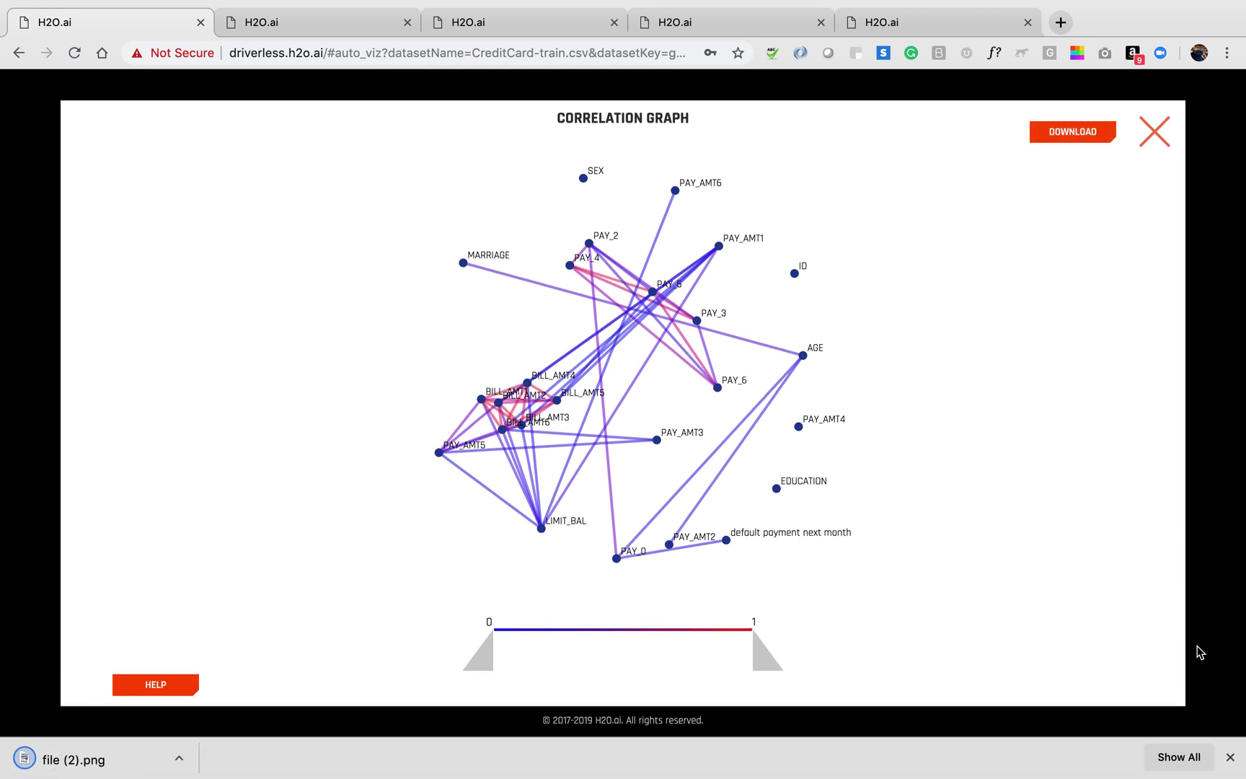
pyautogui.click(1229, 756)
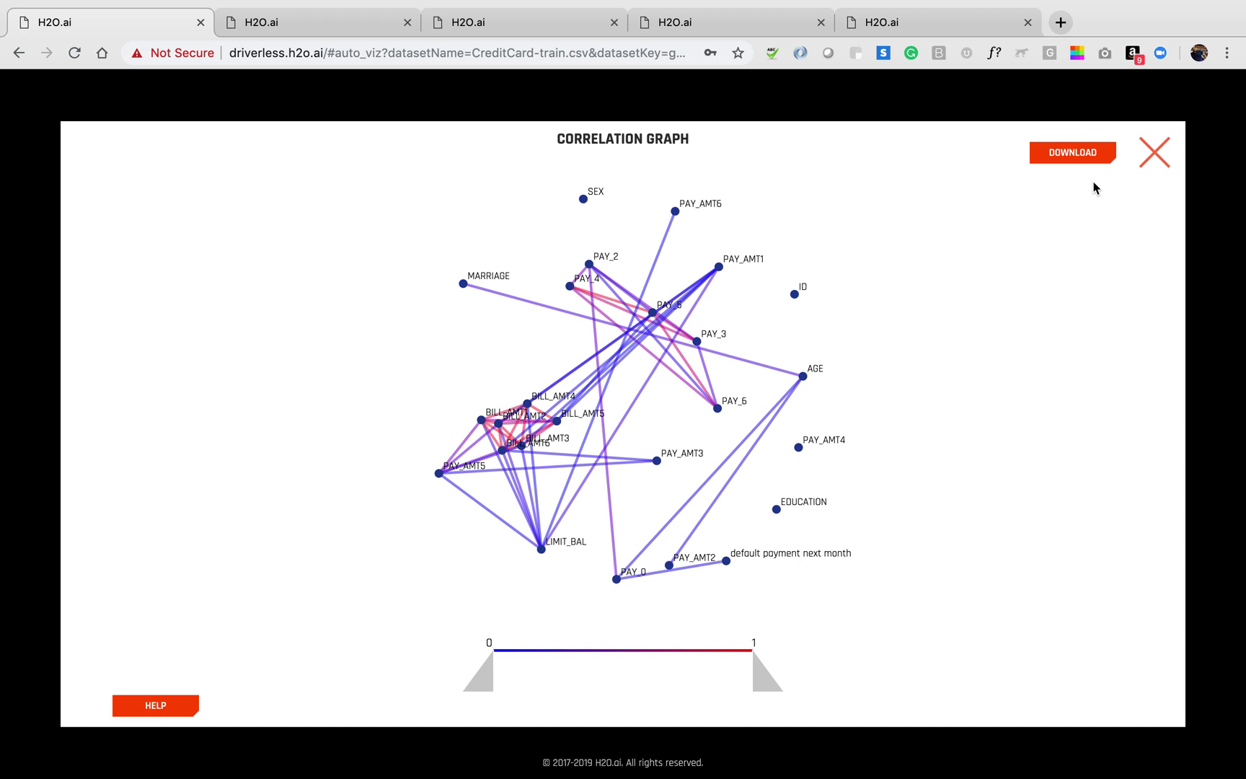
pyautogui.click(1162, 150)
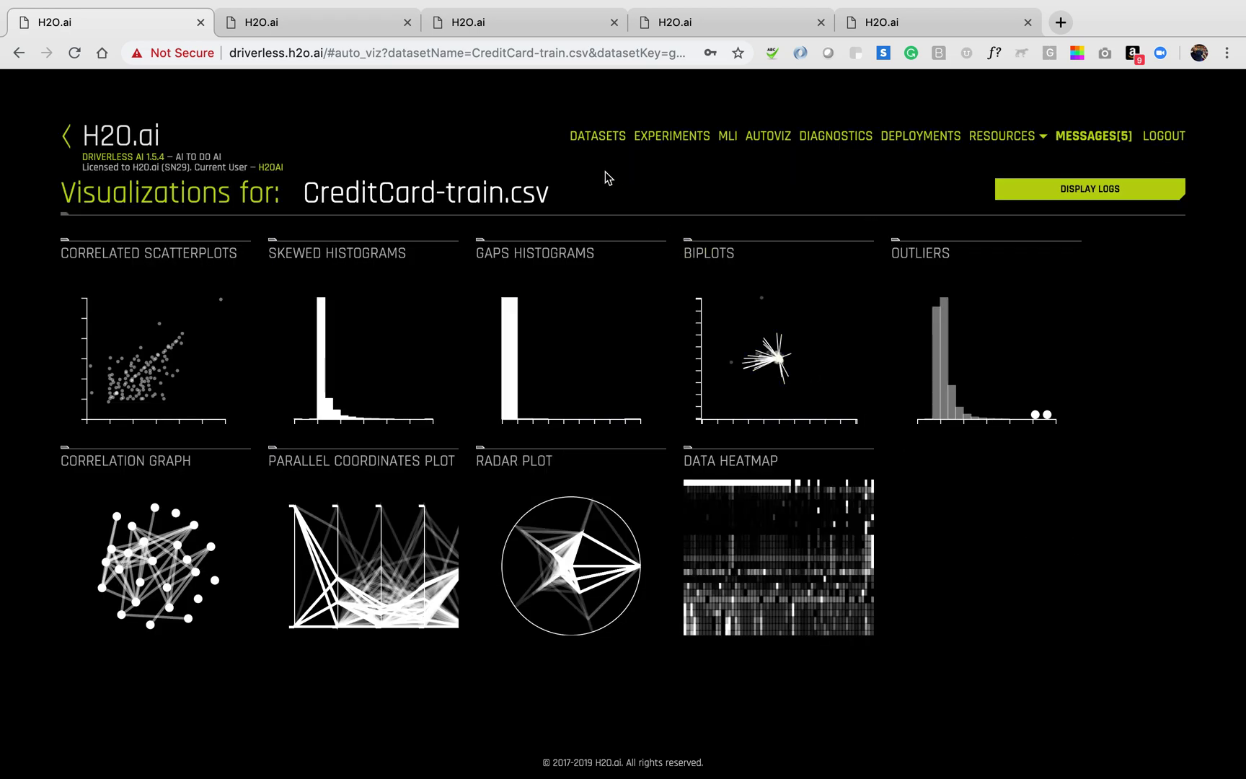
# Start a new experiment on CreditCard-train.csv with target column default payment next month
pyautogui.click(598, 137)
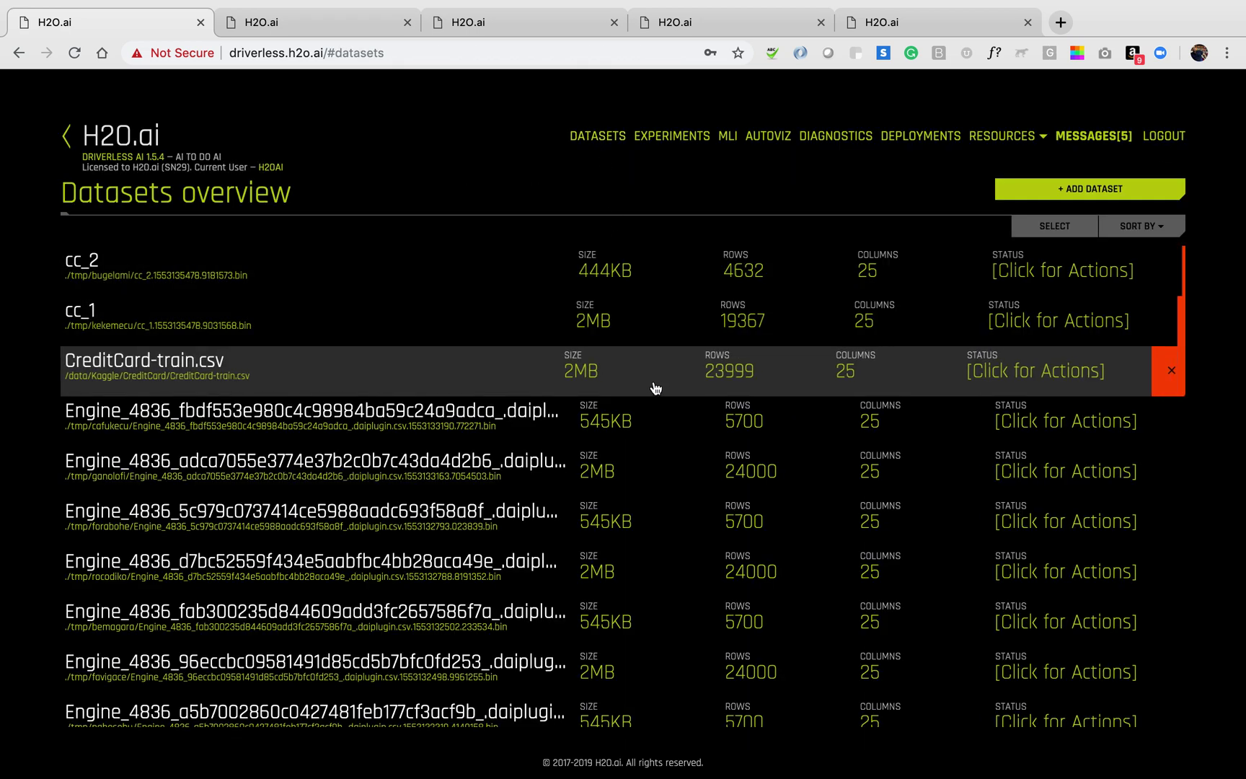
pyautogui.click(655, 391)
pyautogui.click(703, 571)
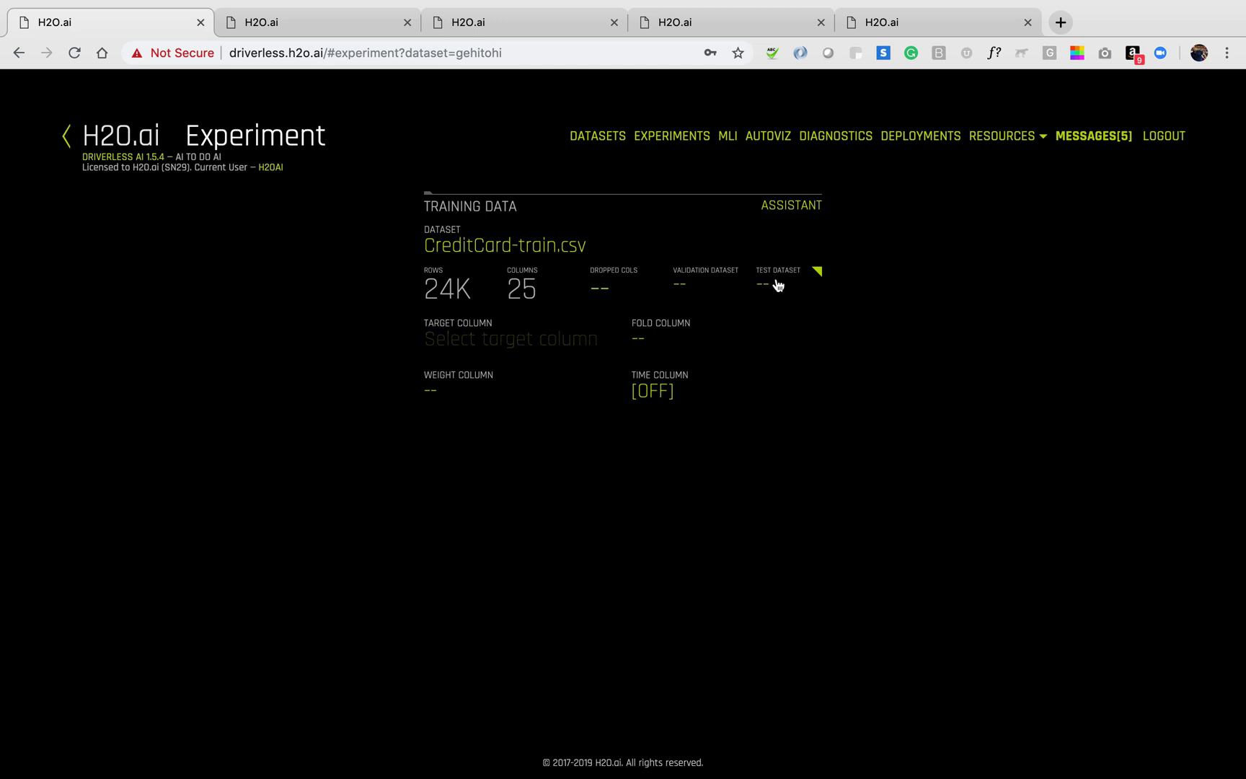
pyautogui.click(517, 345)
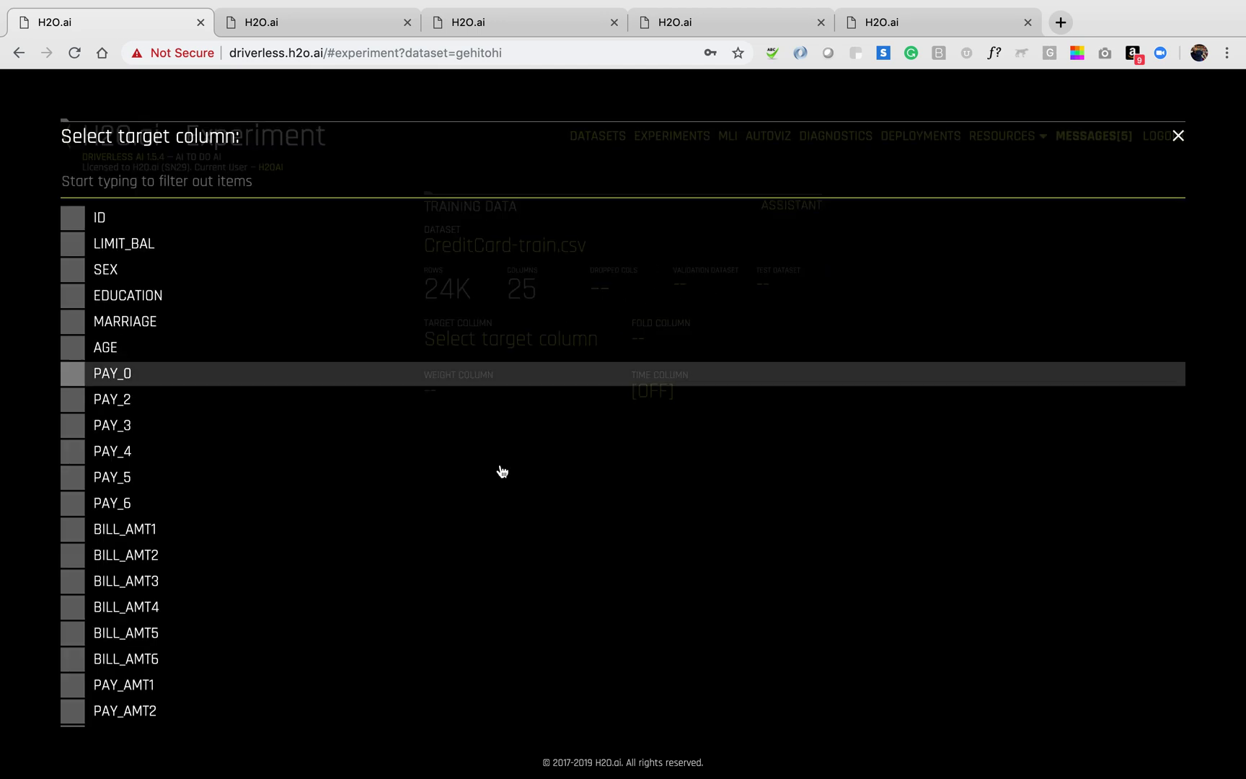
pyautogui.scroll(-2, 477, 567)
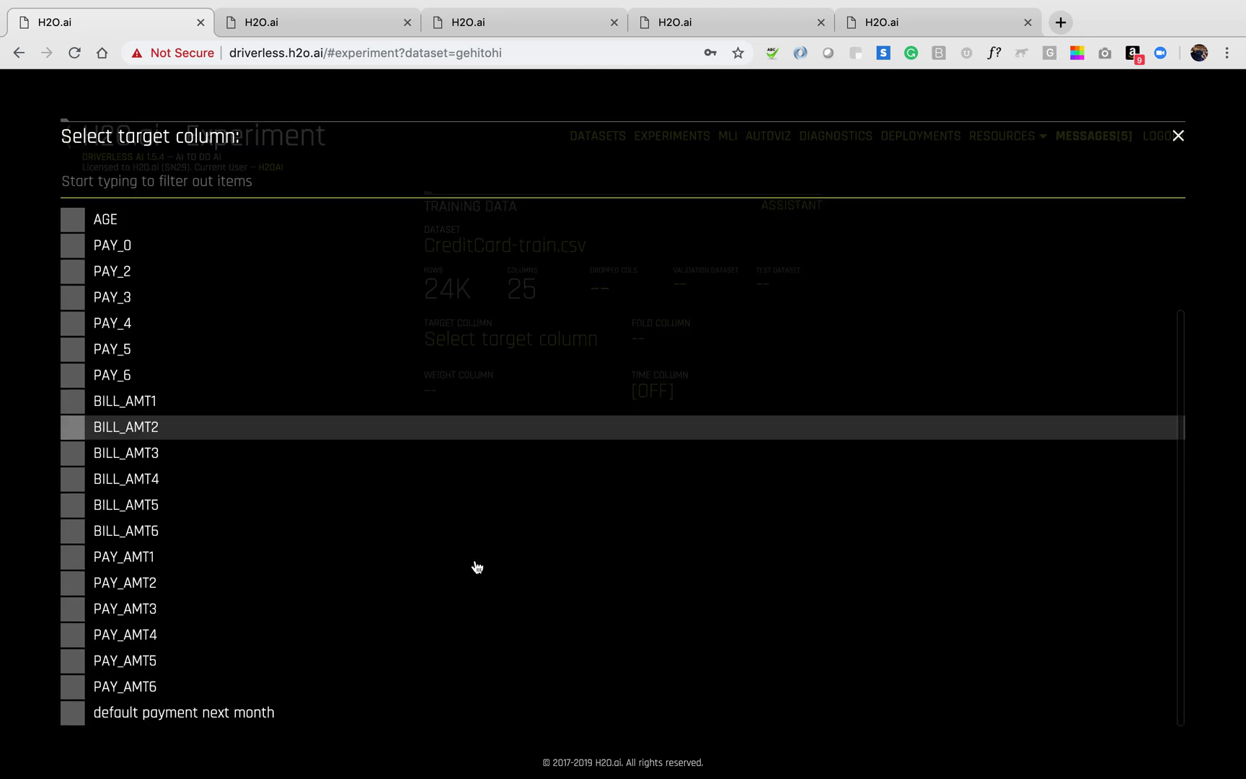
pyautogui.click(344, 713)
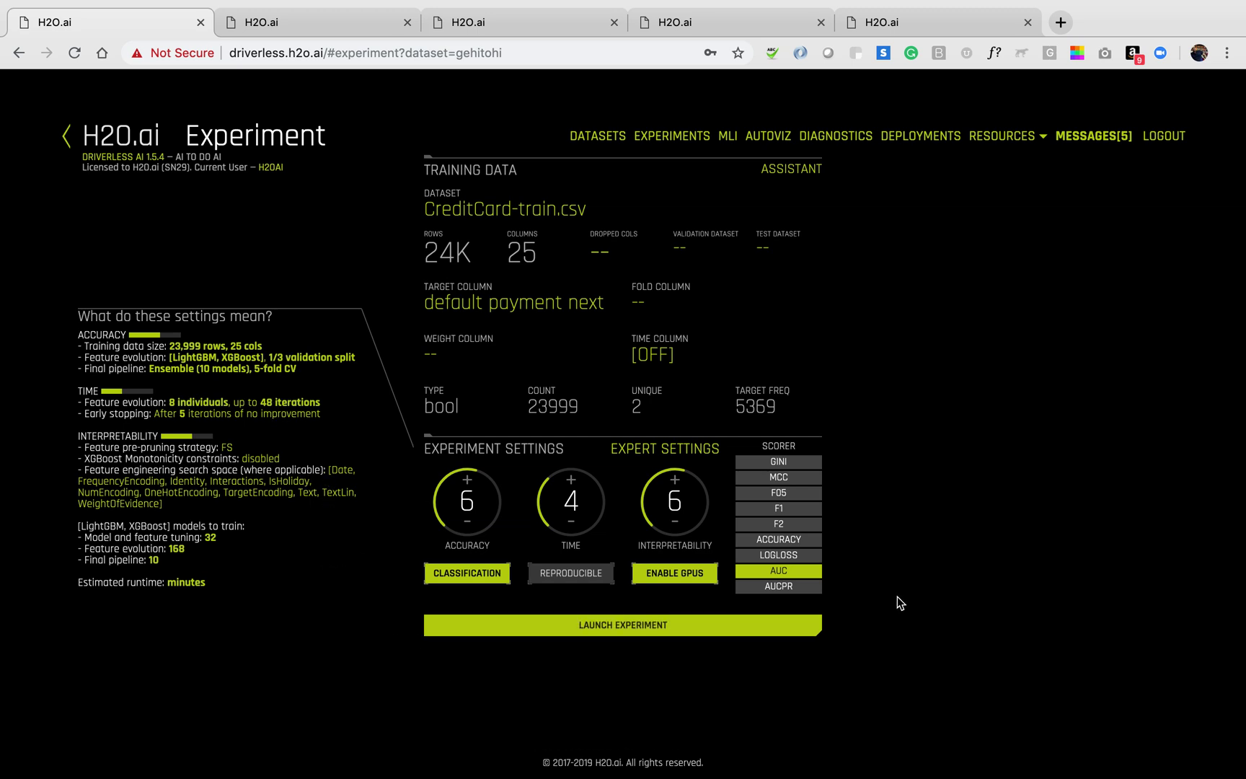
# In expert settings, leave XGBoost GBM models on AUTO and the Python scoring pipeline enabled
pyautogui.click(656, 450)
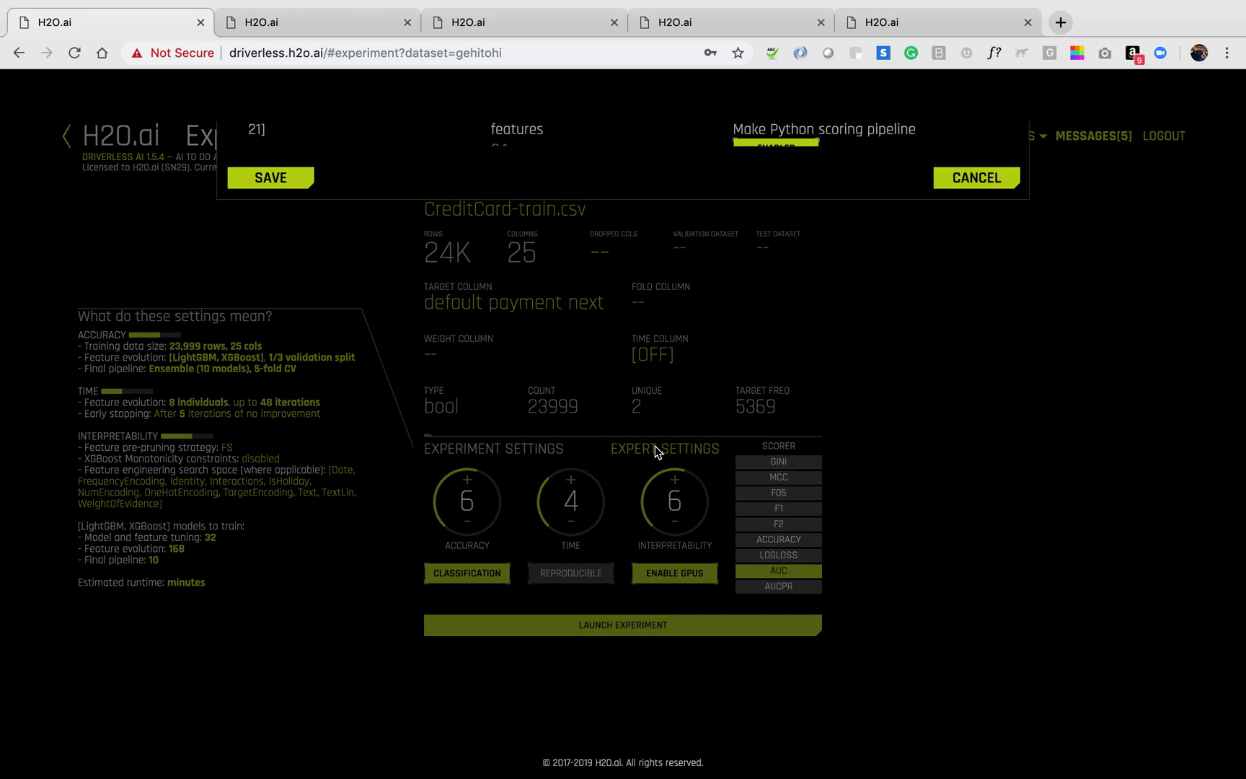
pyautogui.click(649, 294)
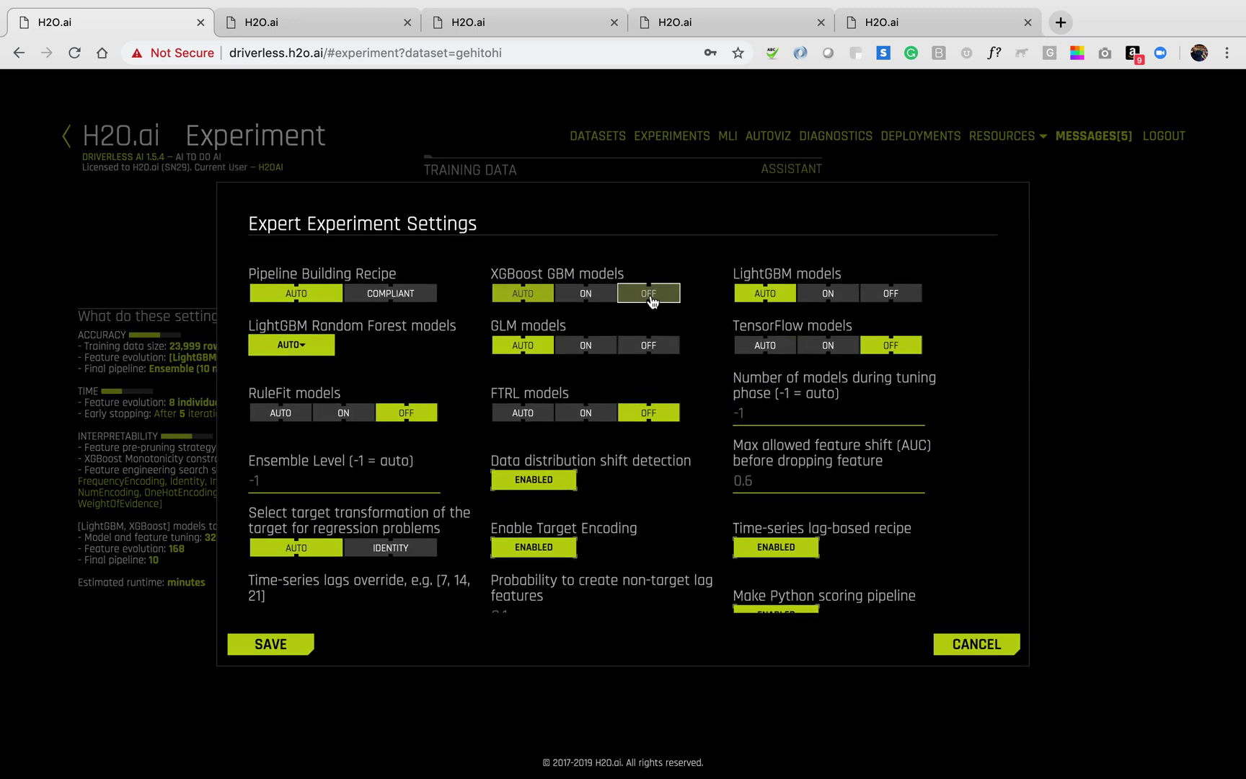
pyautogui.click(527, 292)
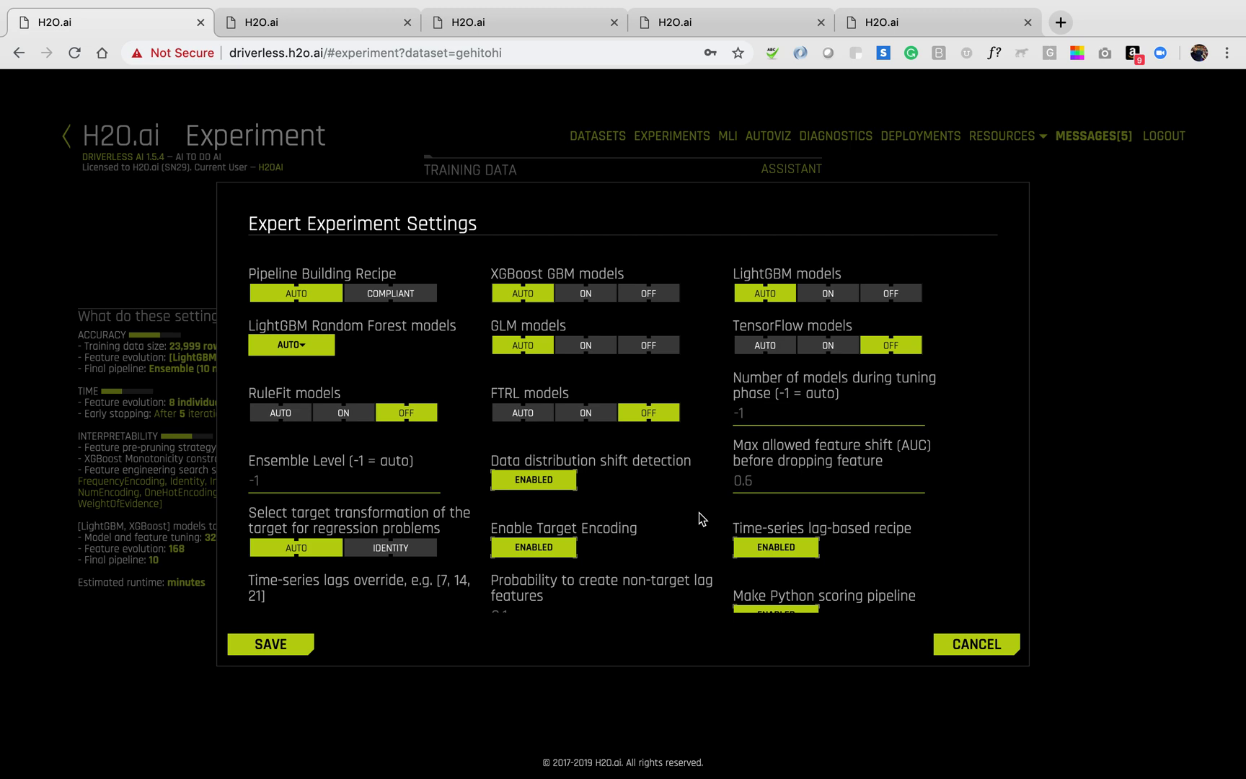
pyautogui.scroll(-3, 699, 513)
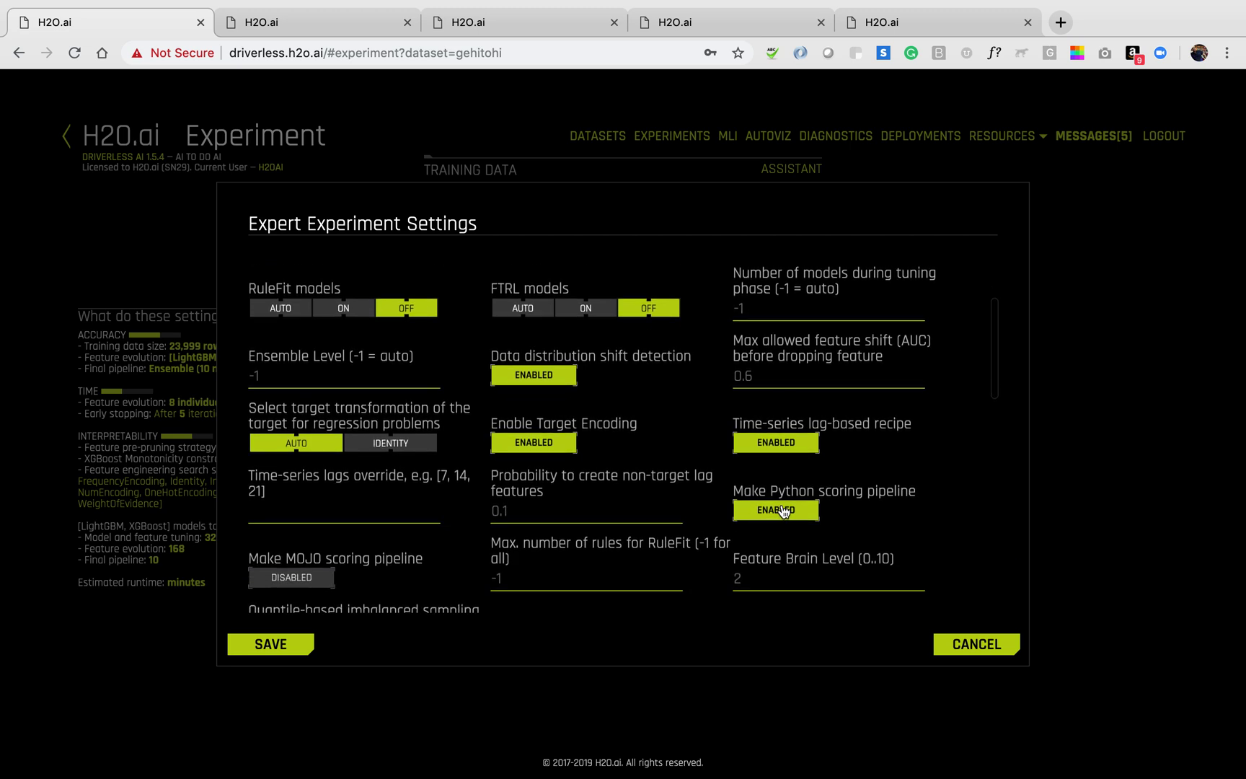
pyautogui.click(784, 511)
pyautogui.click(784, 511)
# Leave the MOJO pipeline off, cancel expert settings, and launch the credit-card default experiment
pyautogui.click(301, 579)
pyautogui.click(302, 580)
pyautogui.click(974, 644)
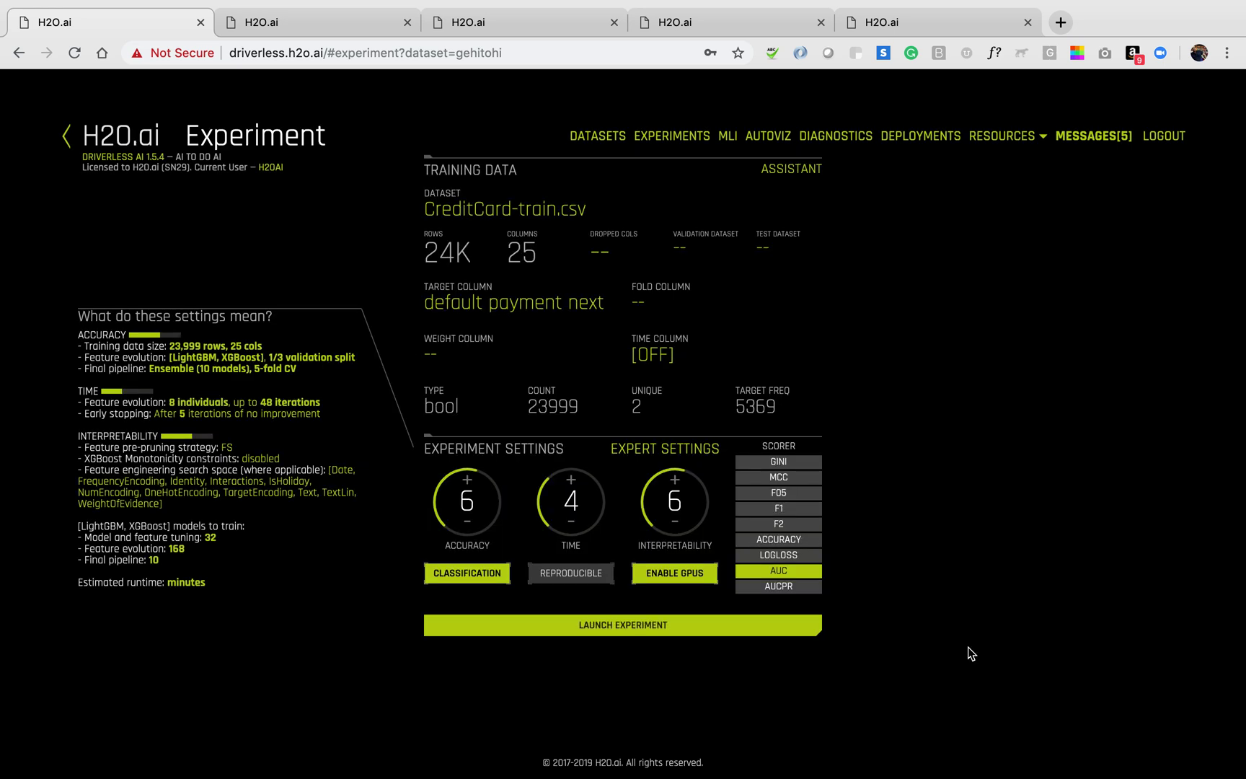
pyautogui.click(642, 629)
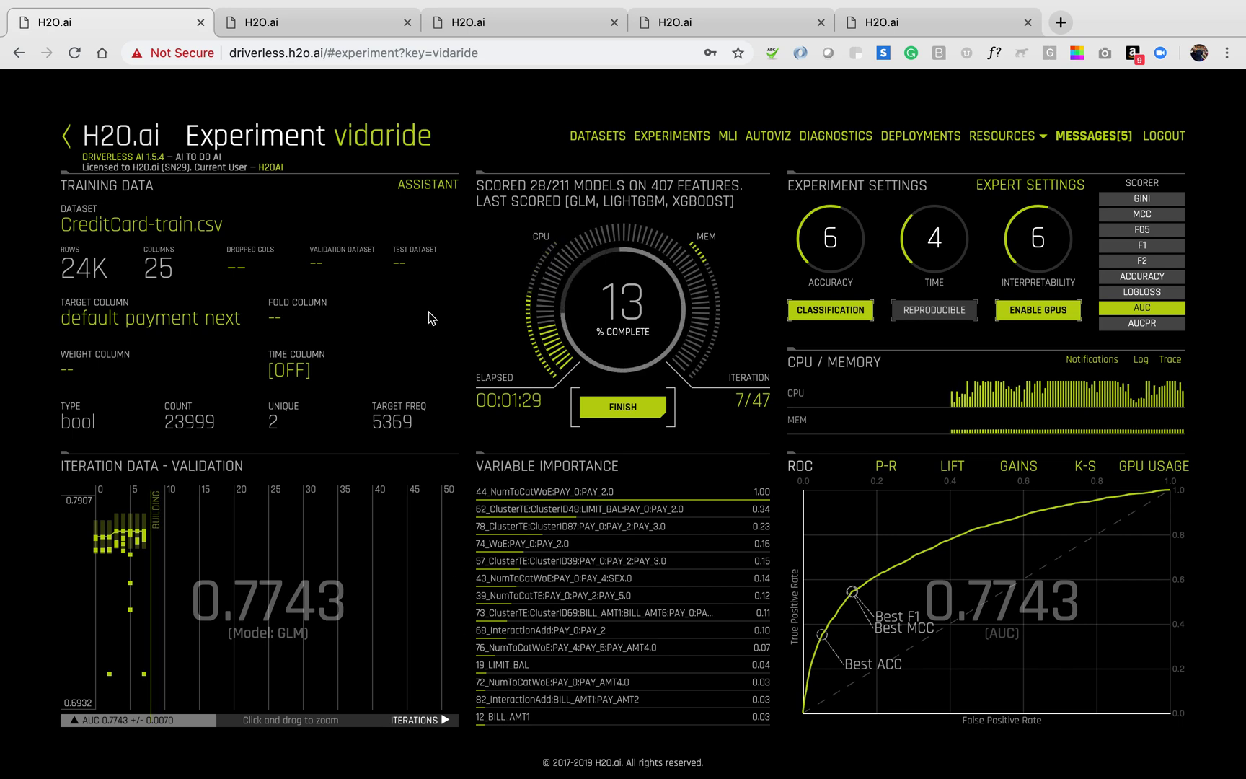
# Switch to the browser tab holding the finished duvidemi experiment to view its report
pyautogui.click(303, 24)
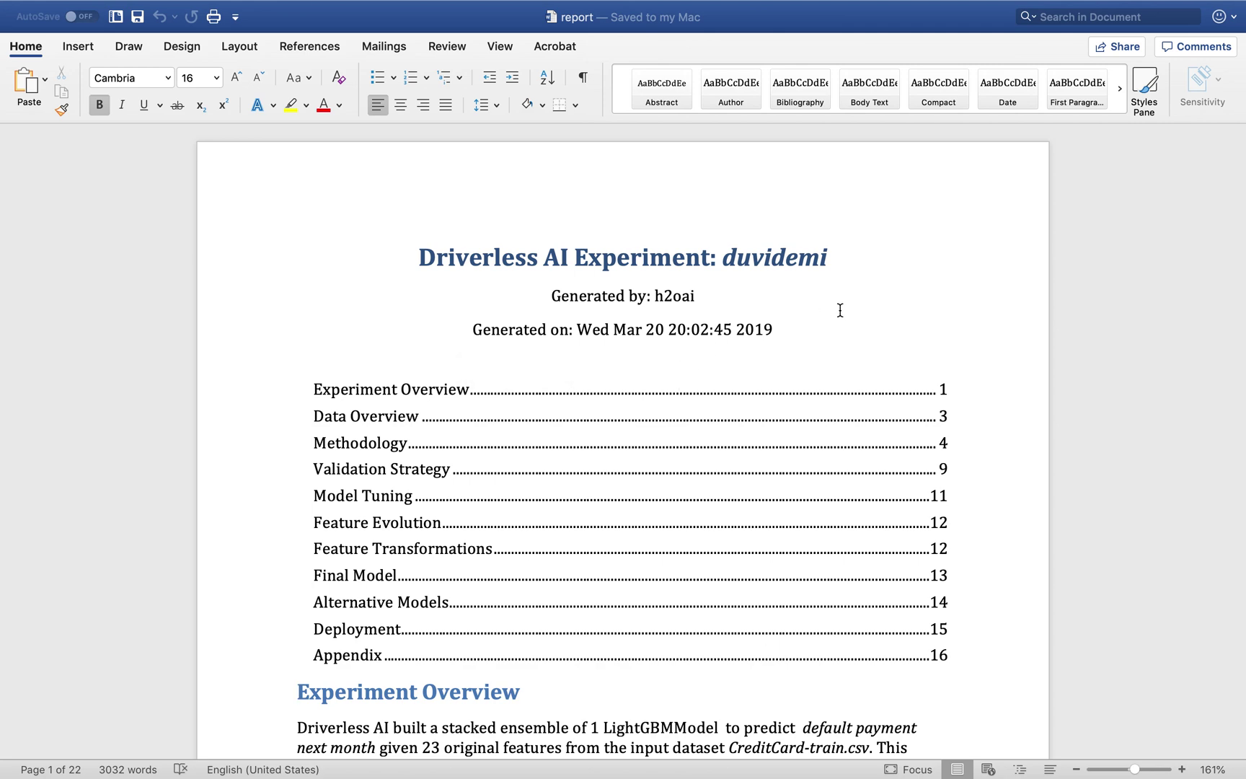
pyautogui.scroll(-10, 840, 310)
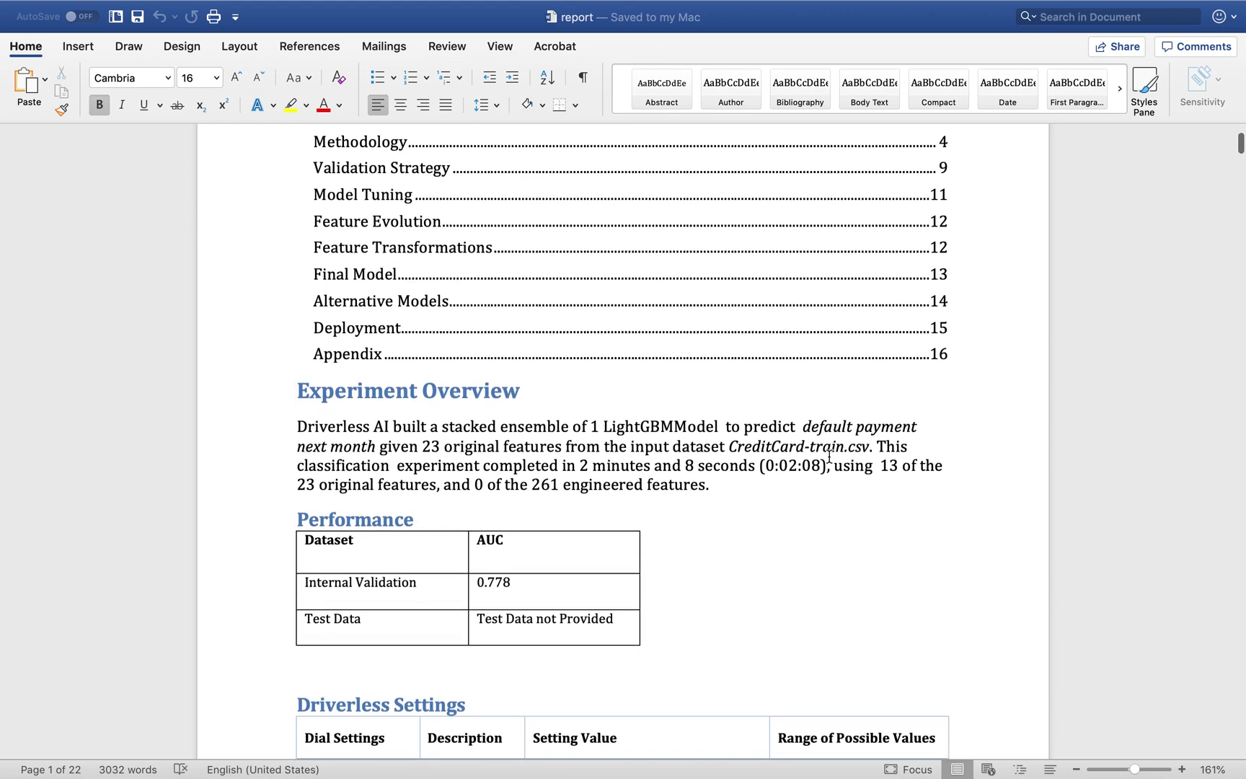
pyautogui.scroll(-4, 825, 456)
pyautogui.scroll(-3, 828, 455)
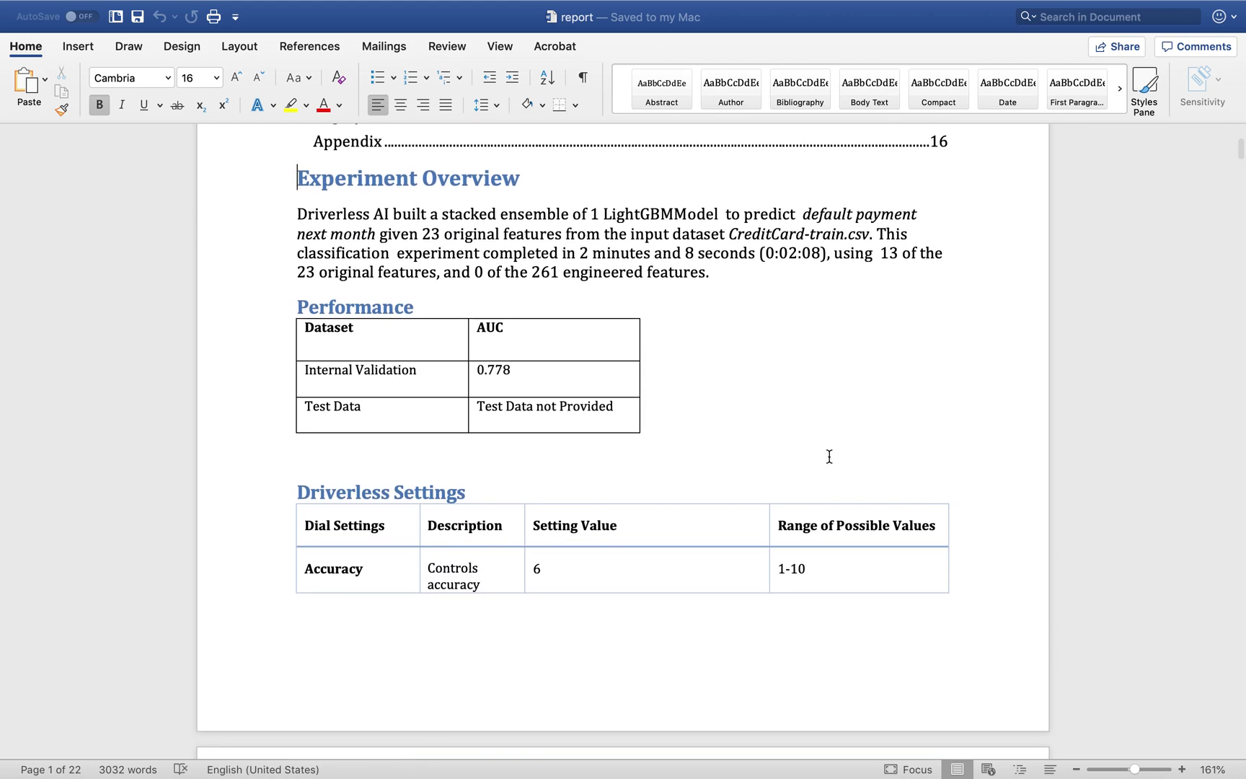
pyautogui.scroll(-2, 829, 455)
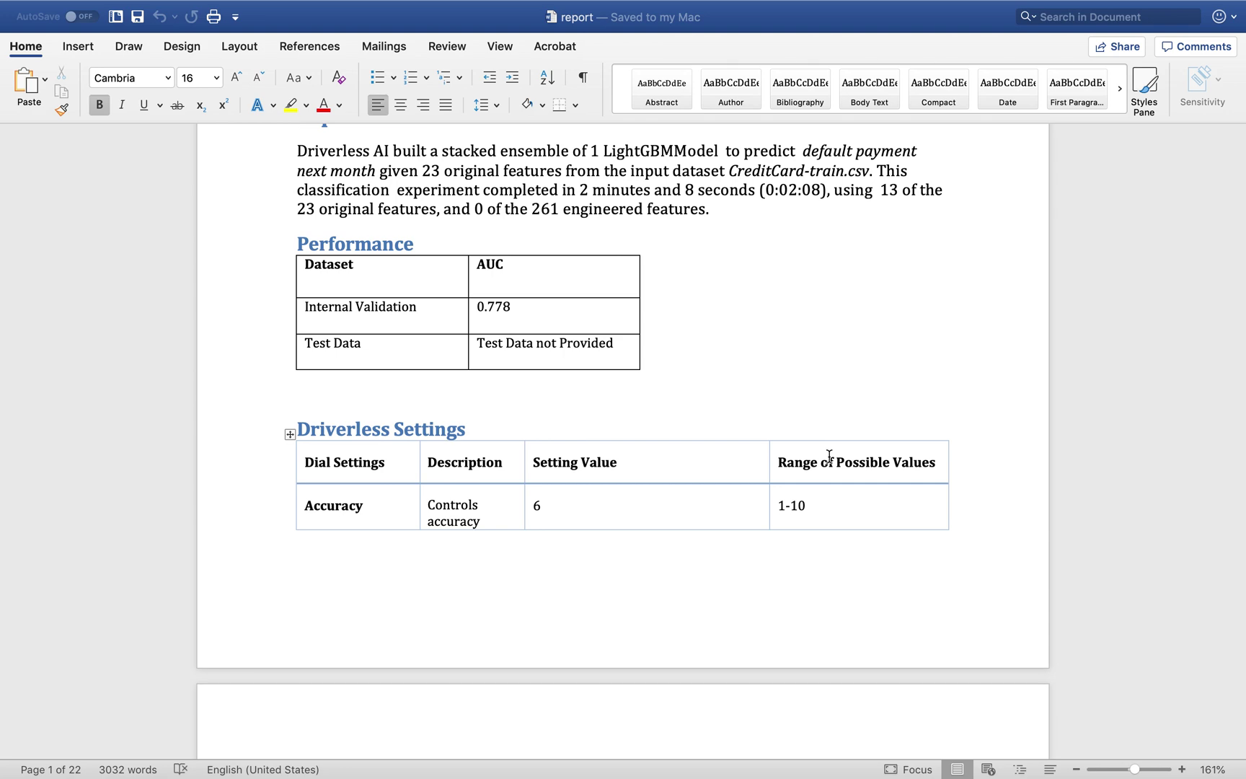
pyautogui.scroll(-13, 829, 455)
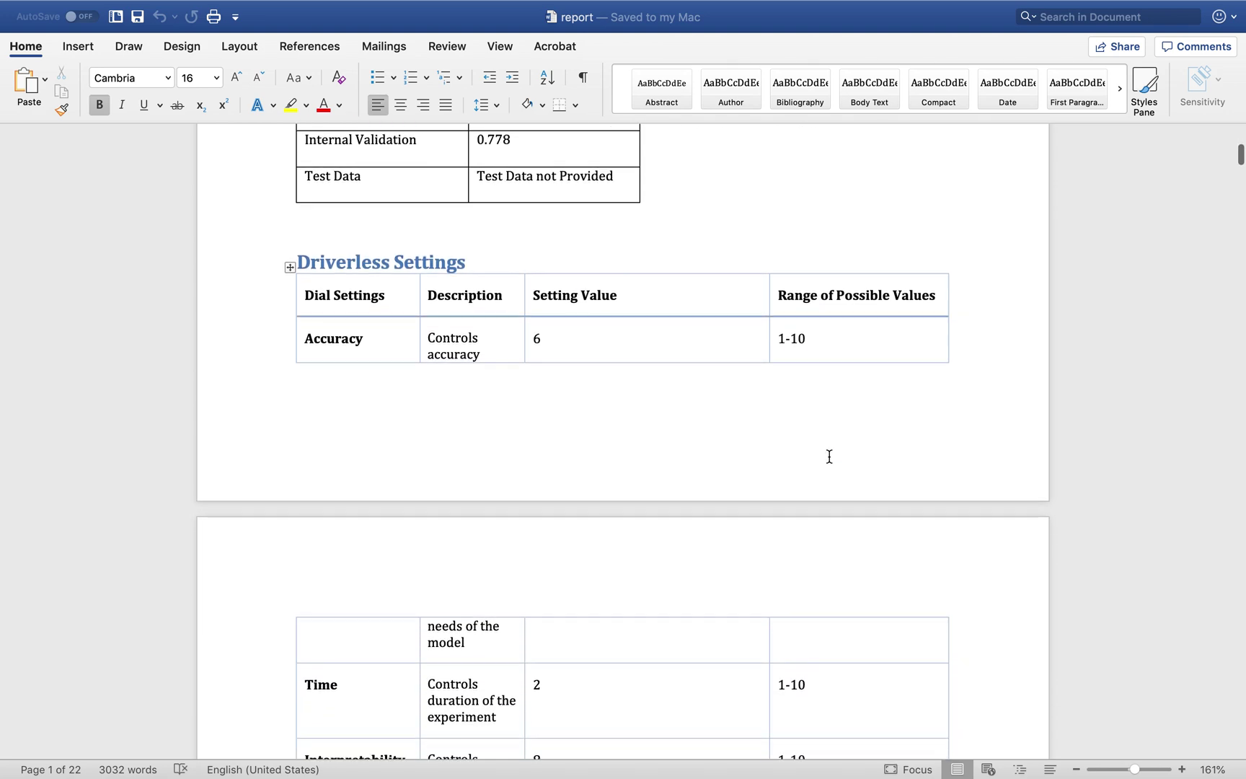
pyautogui.scroll(-20, 829, 455)
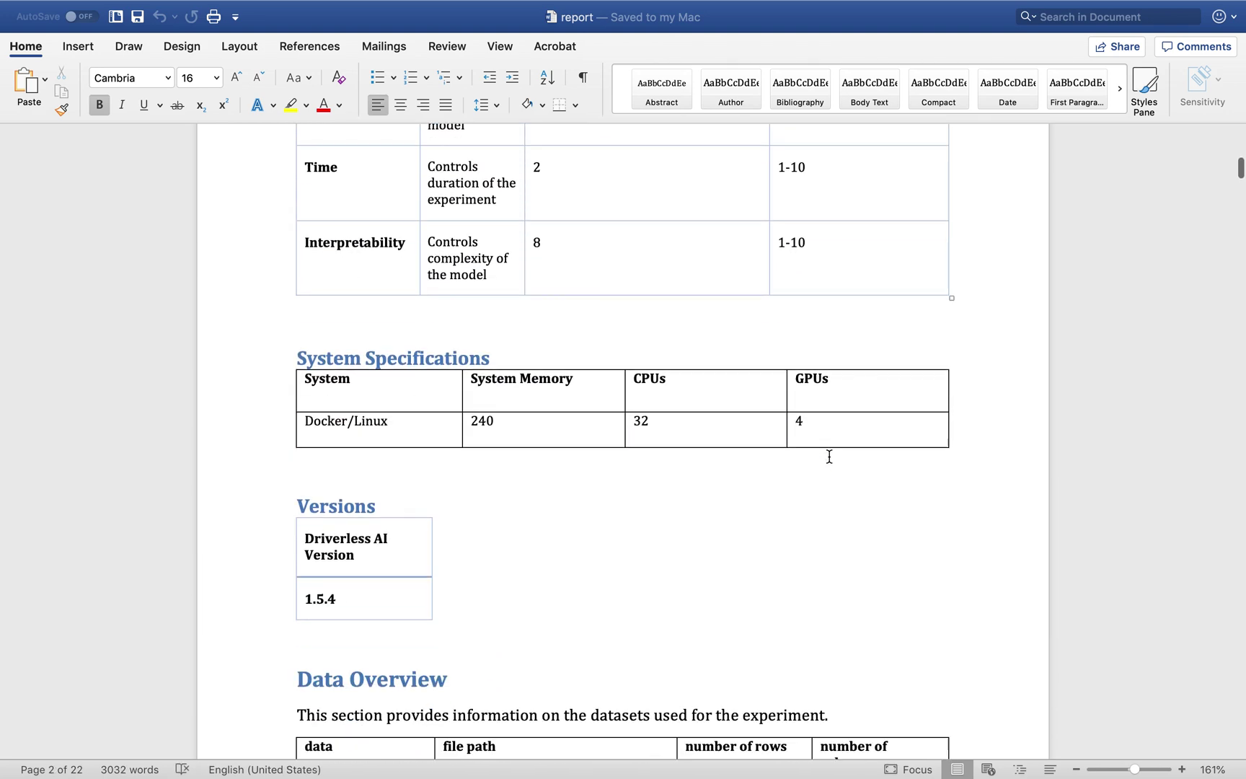
pyautogui.scroll(-20, 829, 456)
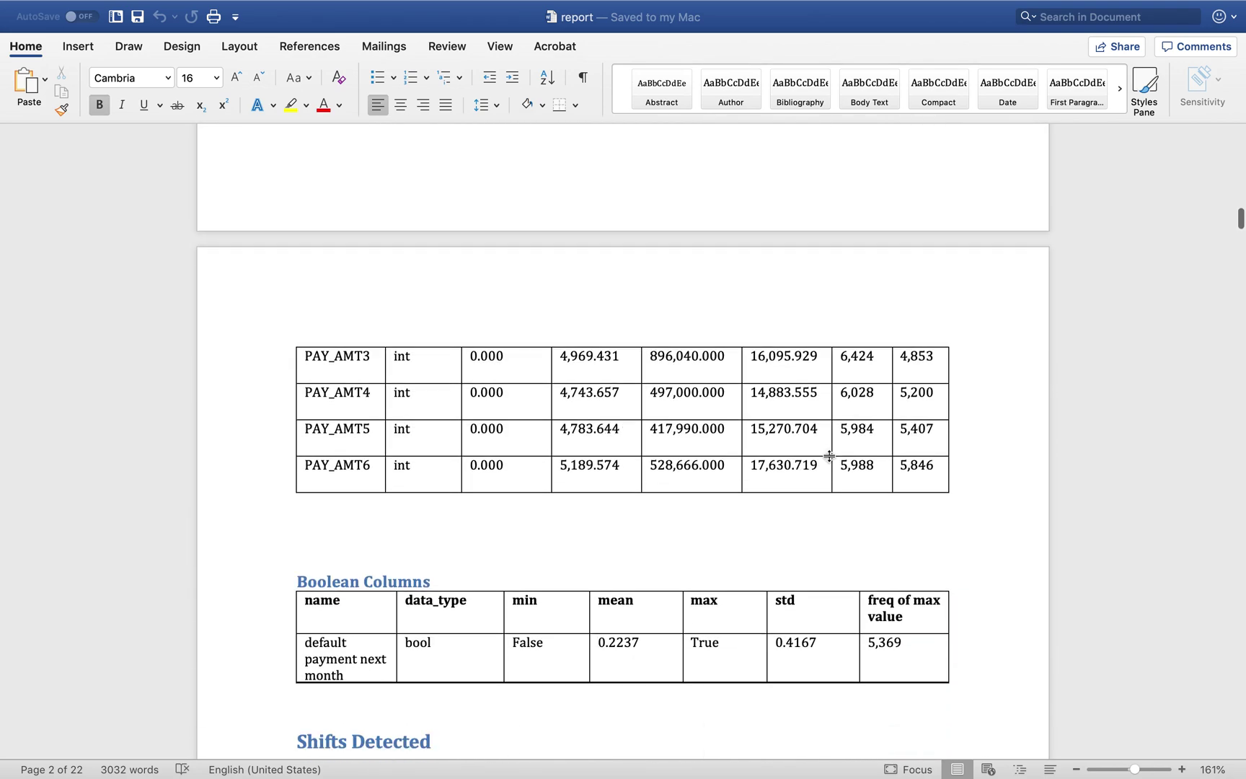
pyautogui.scroll(-20, 829, 455)
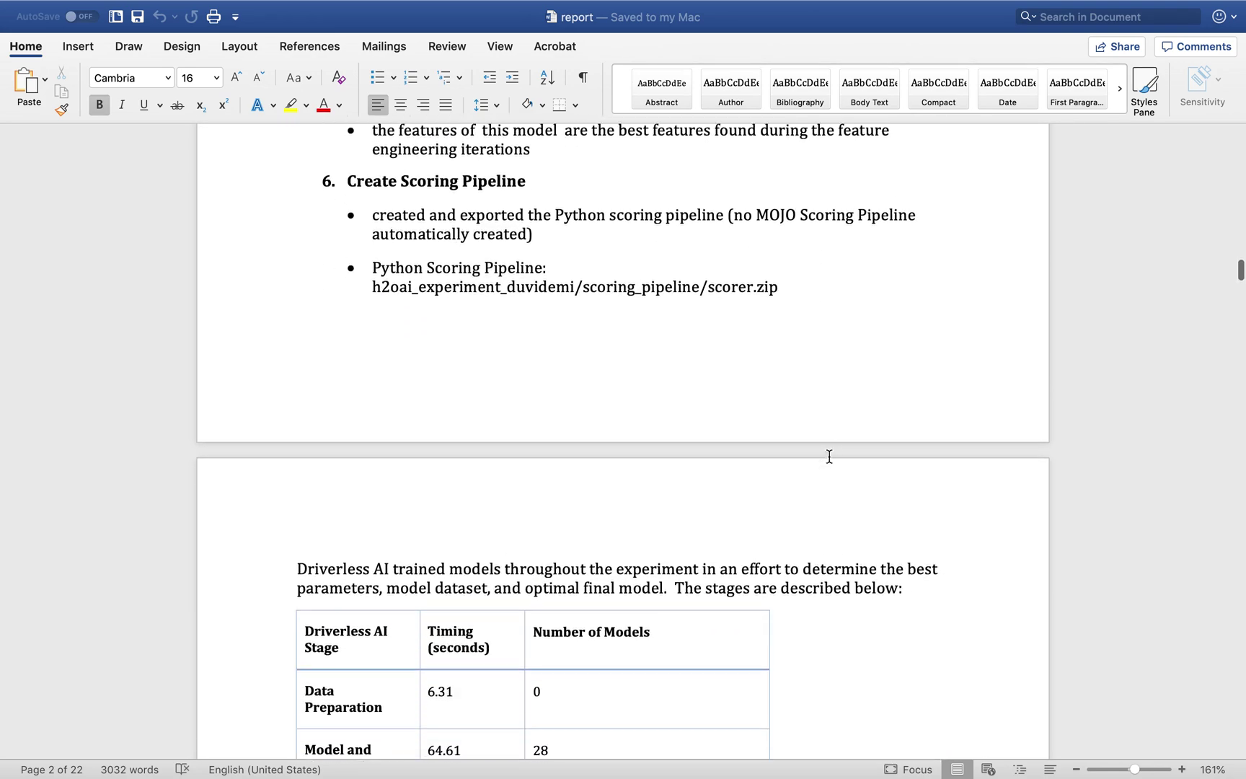
pyautogui.scroll(-20, 829, 456)
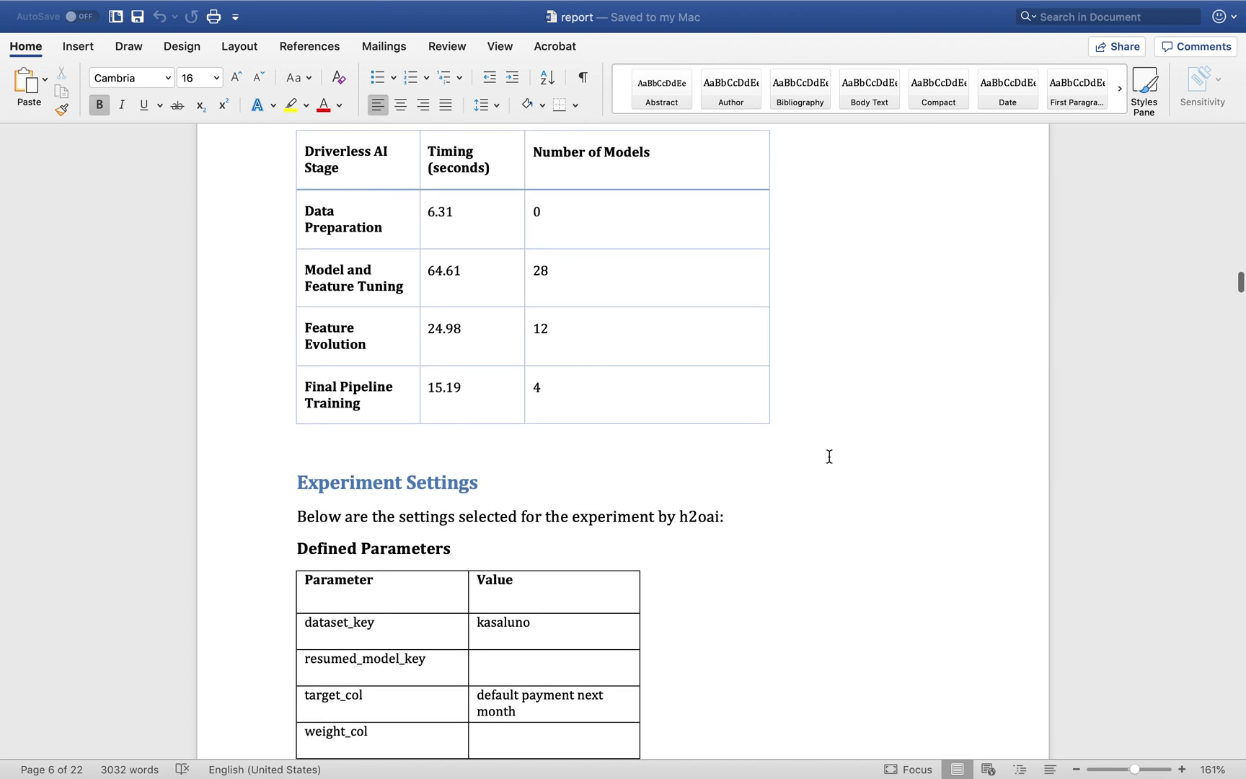
pyautogui.scroll(-20, 829, 456)
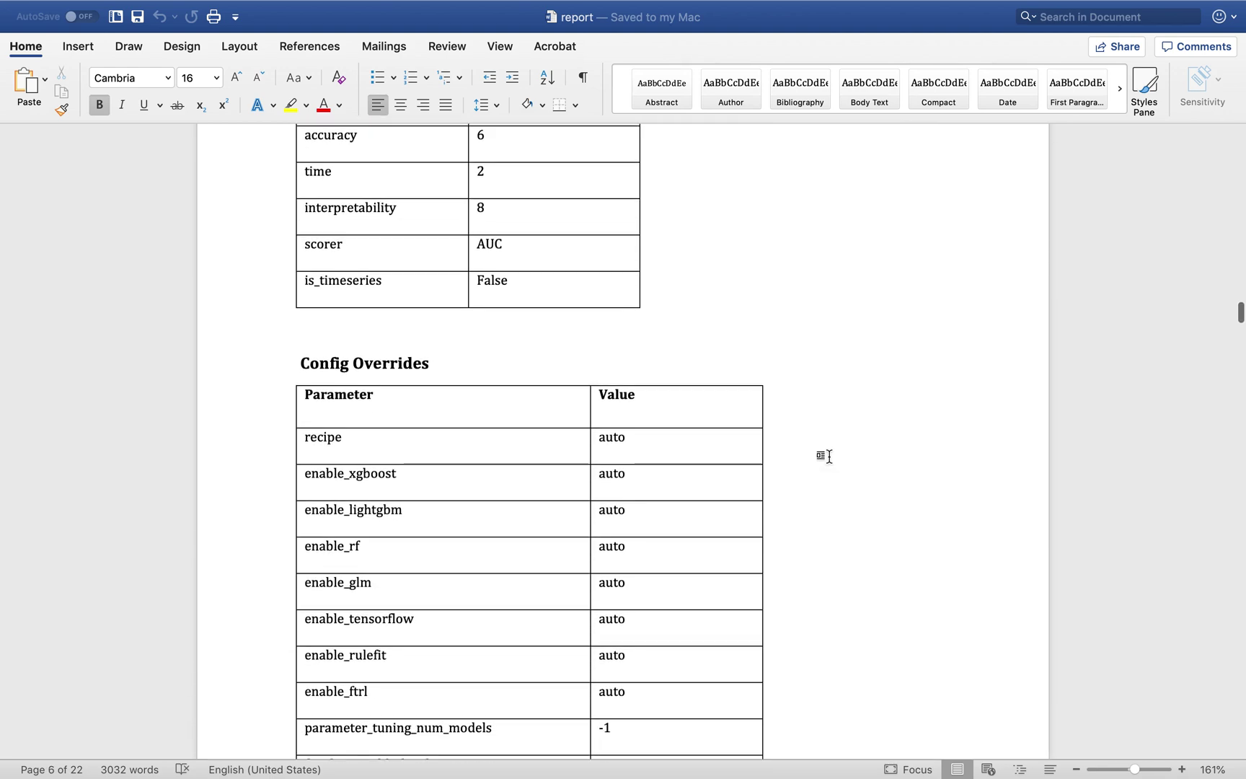
pyautogui.scroll(-5, 829, 455)
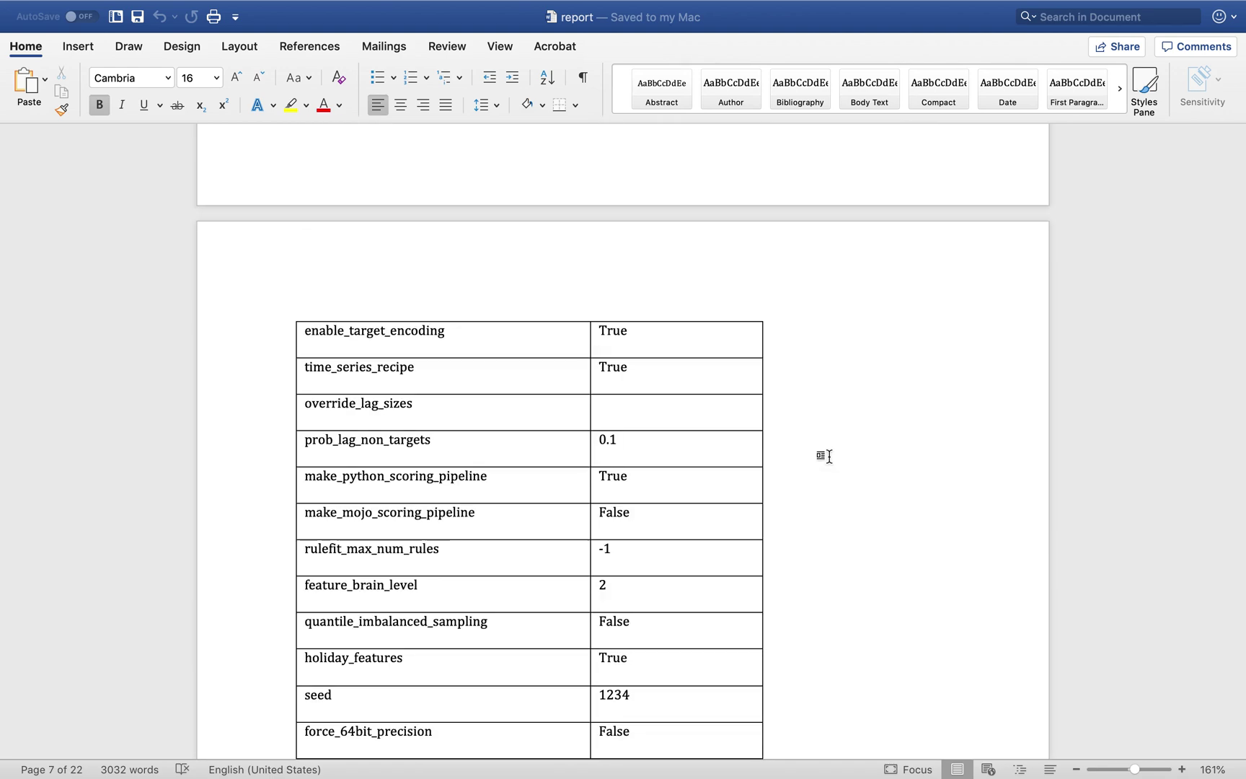
pyautogui.scroll(-13, 826, 456)
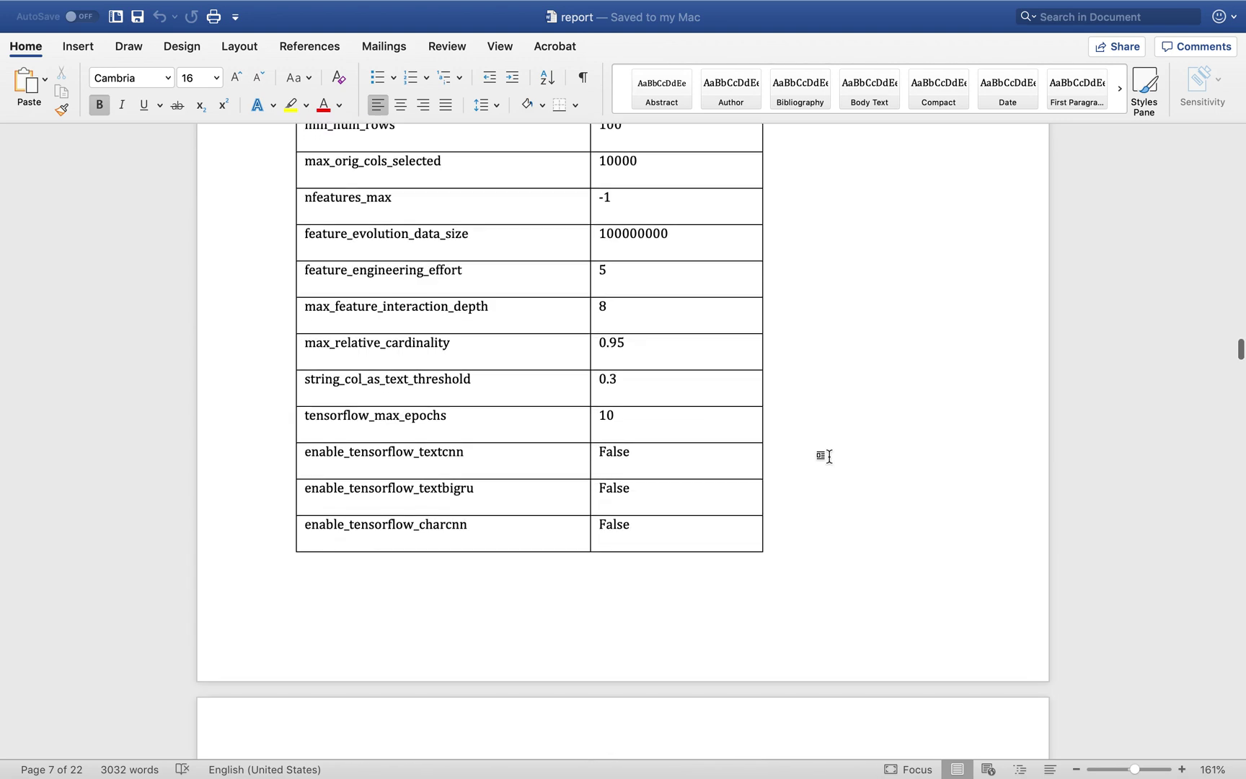
pyautogui.scroll(-5, 824, 456)
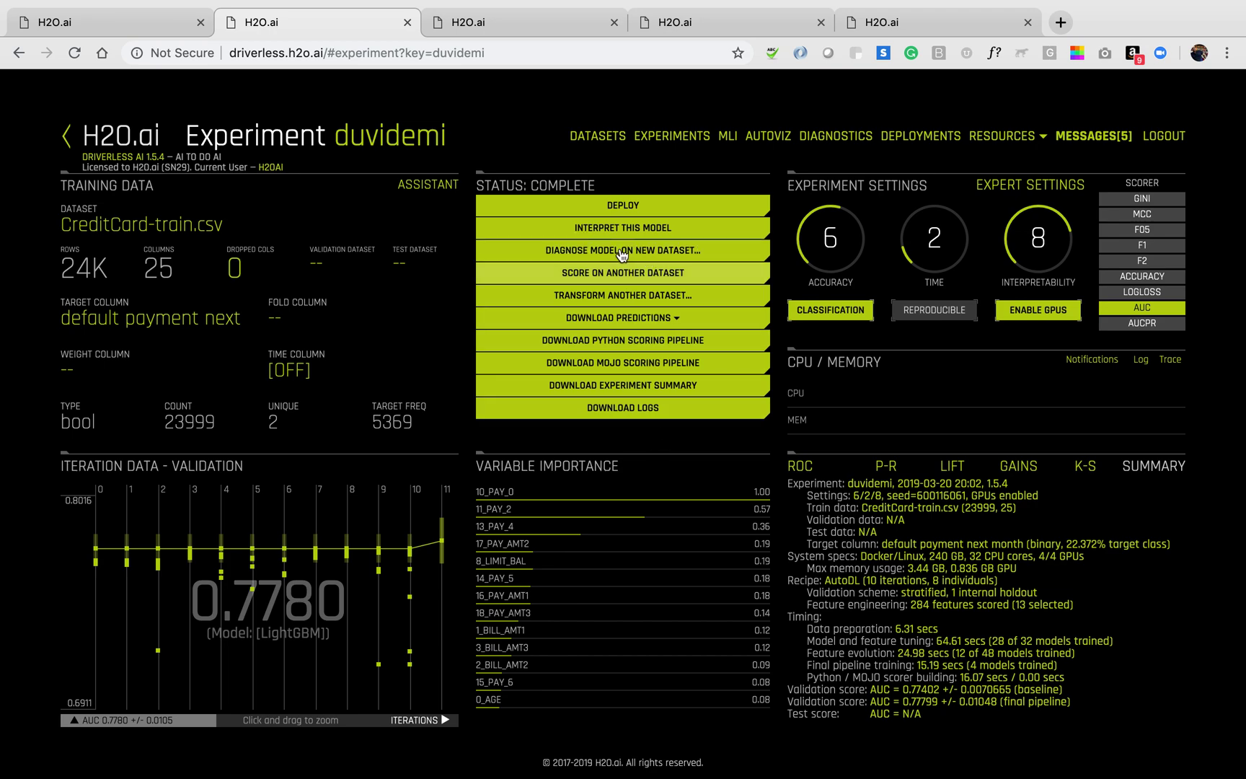
# Open duvidemi's MLI explanations and view the DAI model's feature importance, then Shapley plot
pyautogui.click(532, 29)
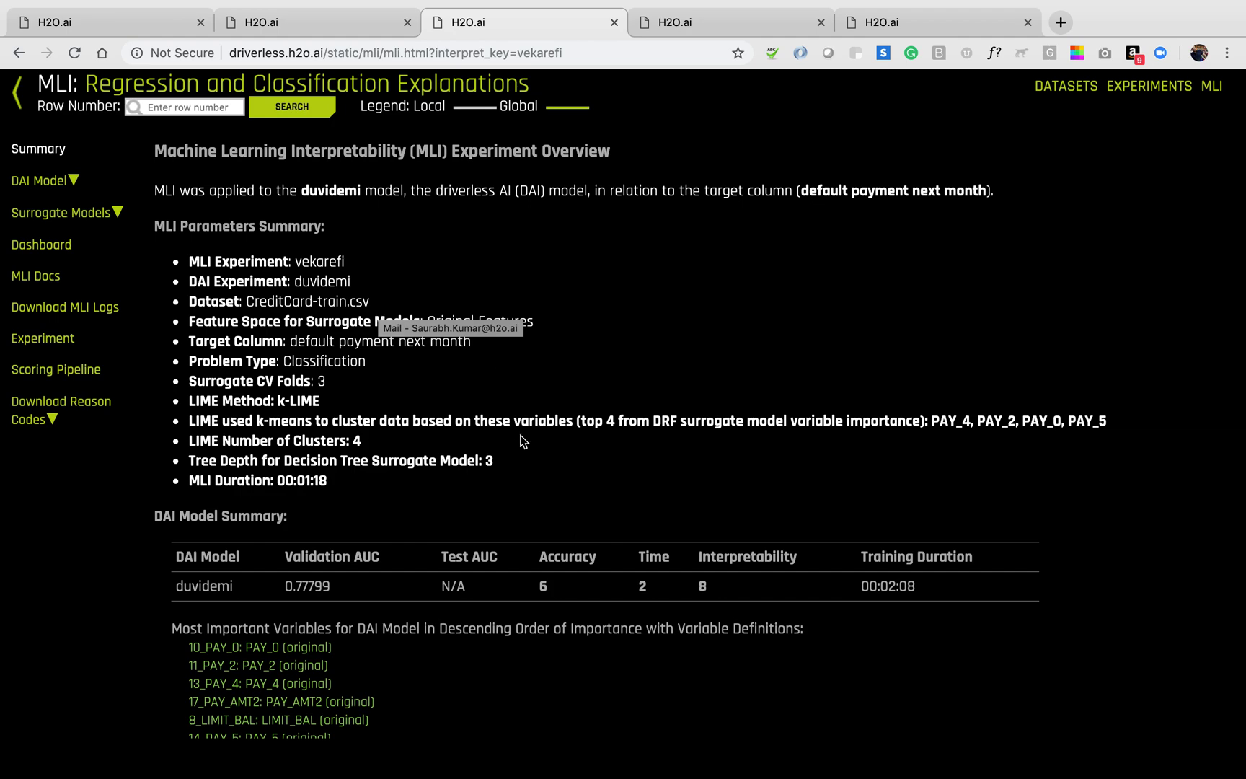
pyautogui.scroll(-5, 520, 438)
pyautogui.scroll(-8, 520, 438)
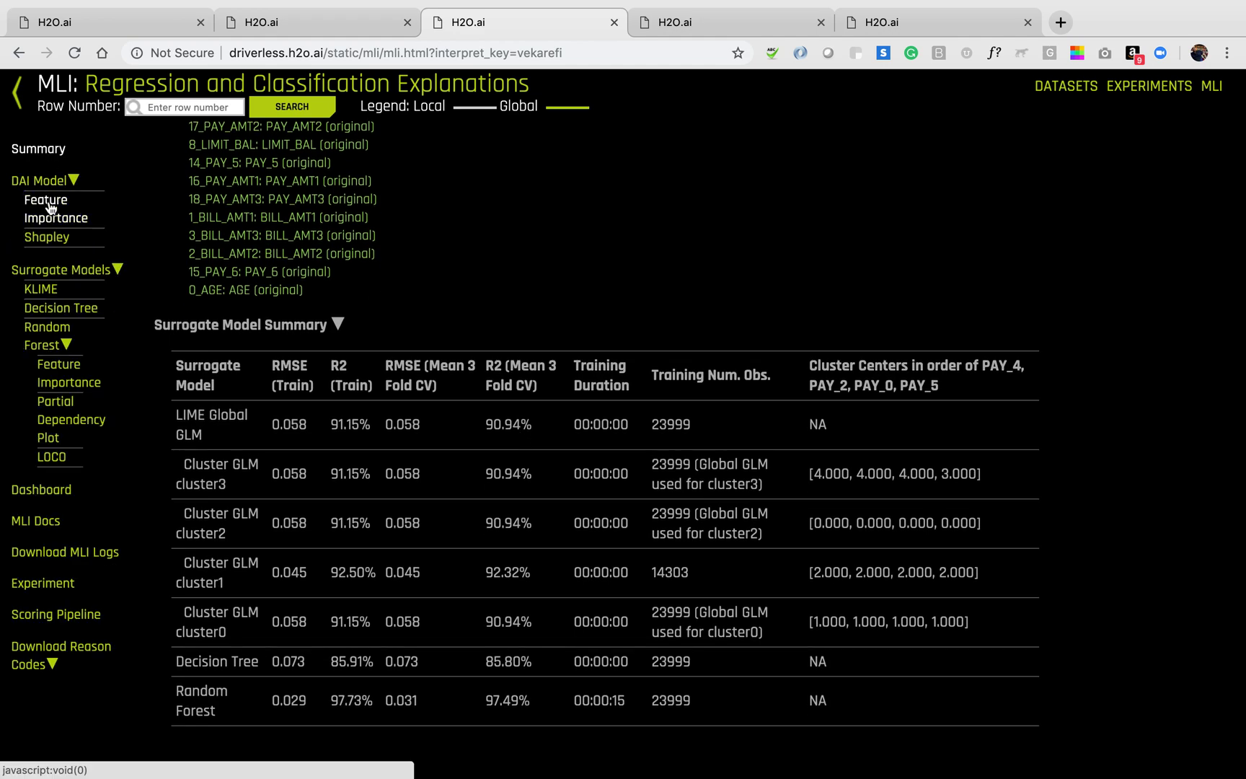
pyautogui.click(50, 209)
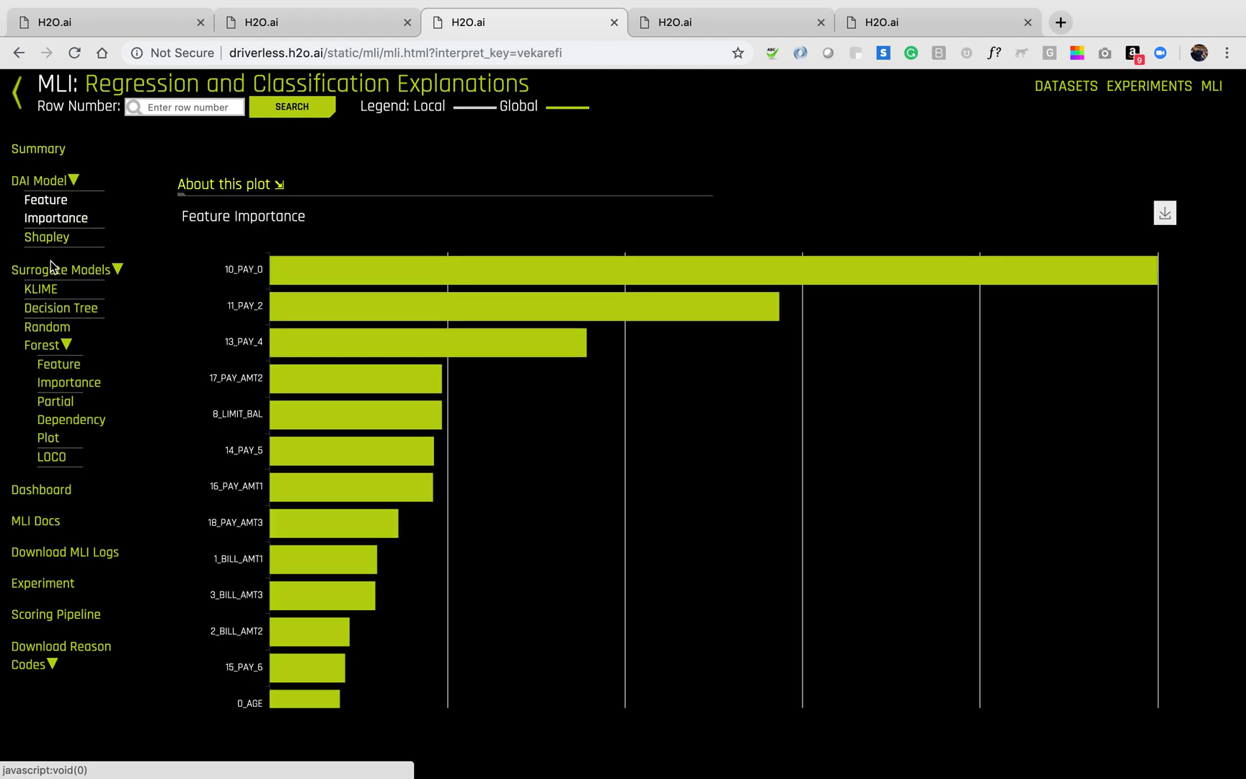
pyautogui.click(52, 244)
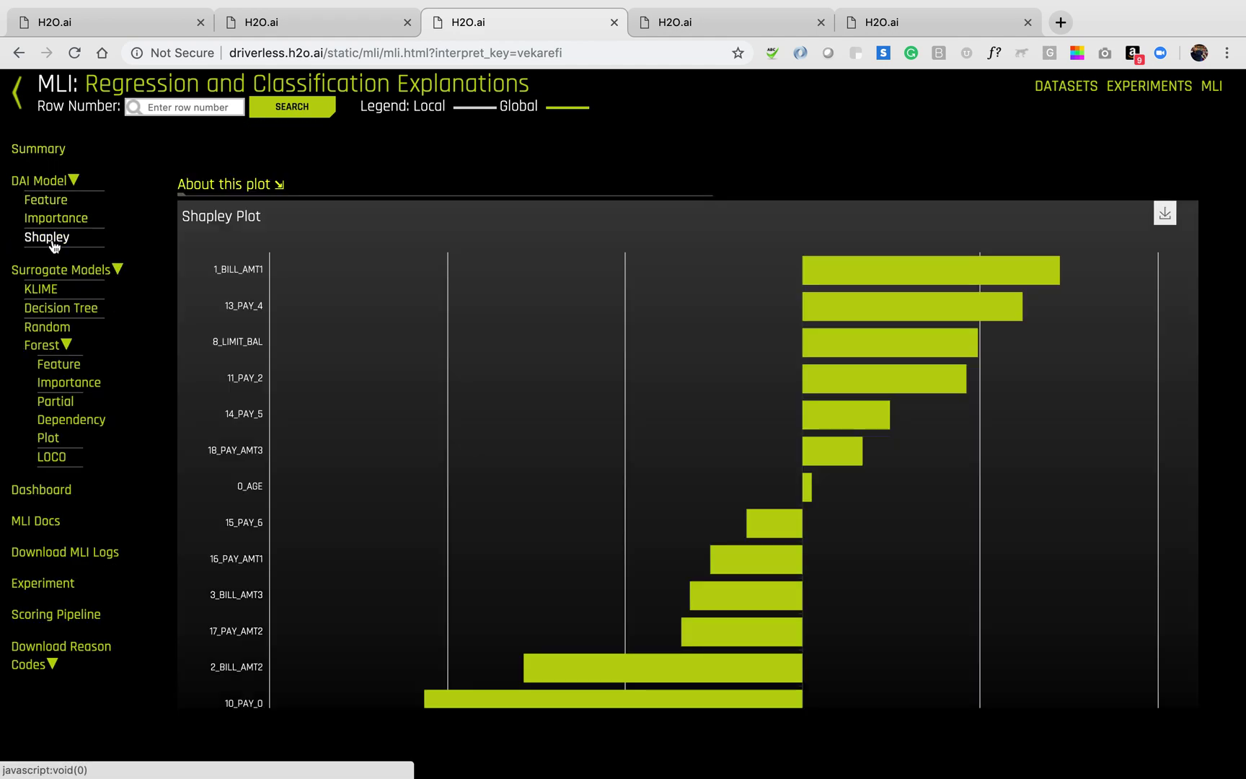
# Review the K-LIME, decision tree, random forest feature importance and PAY_0 partial dependence plots, then return to duvidemi
pyautogui.click(40, 289)
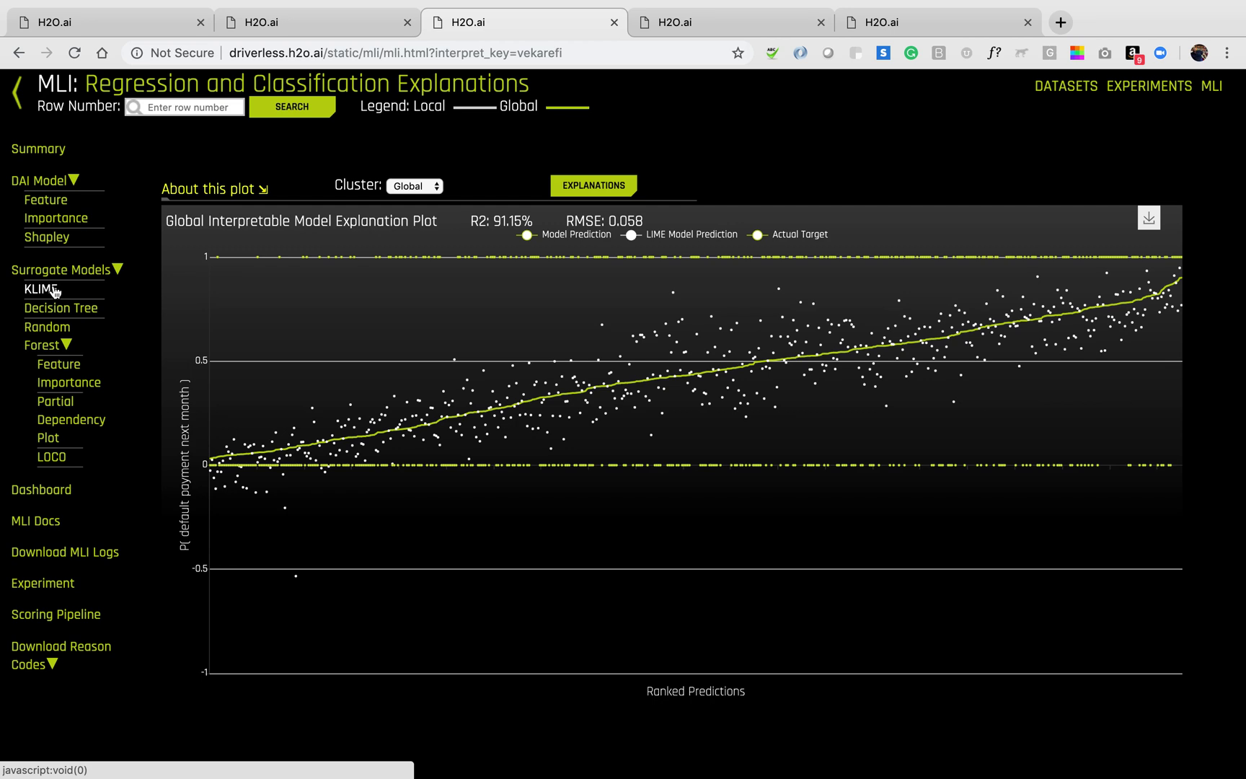
pyautogui.click(53, 310)
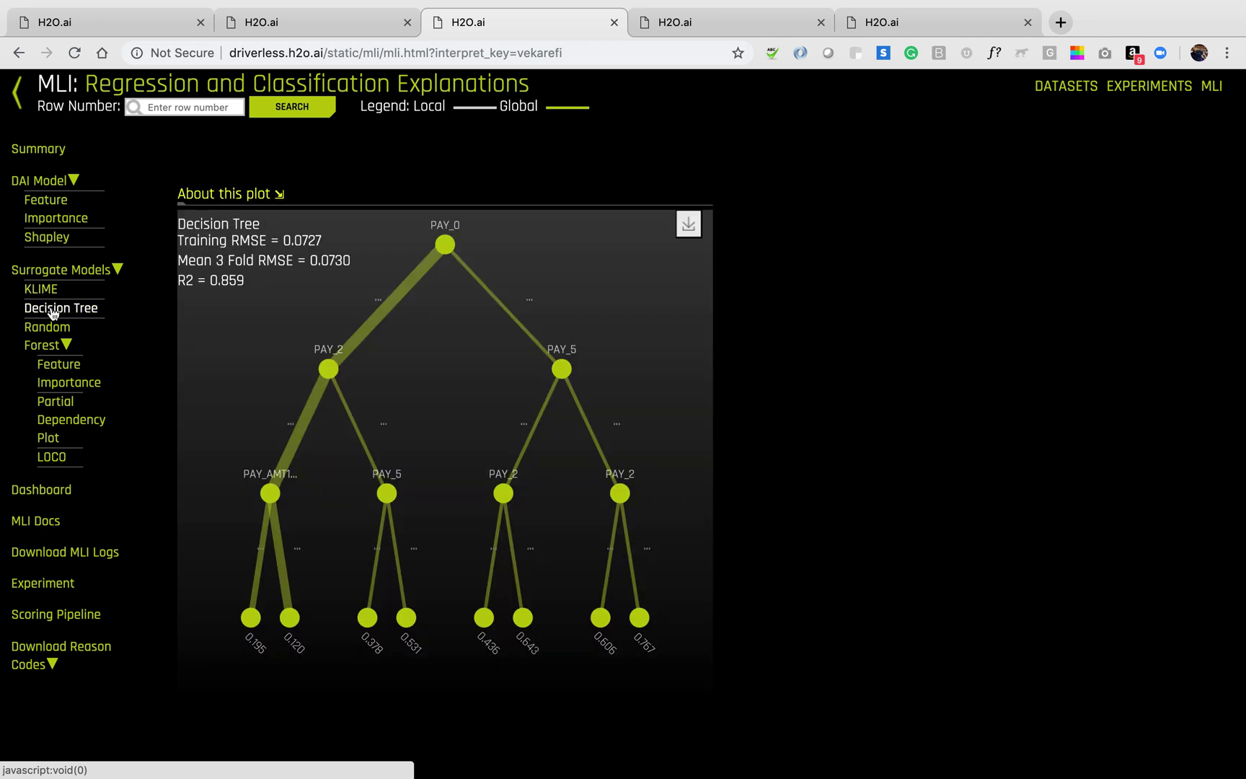
pyautogui.click(49, 330)
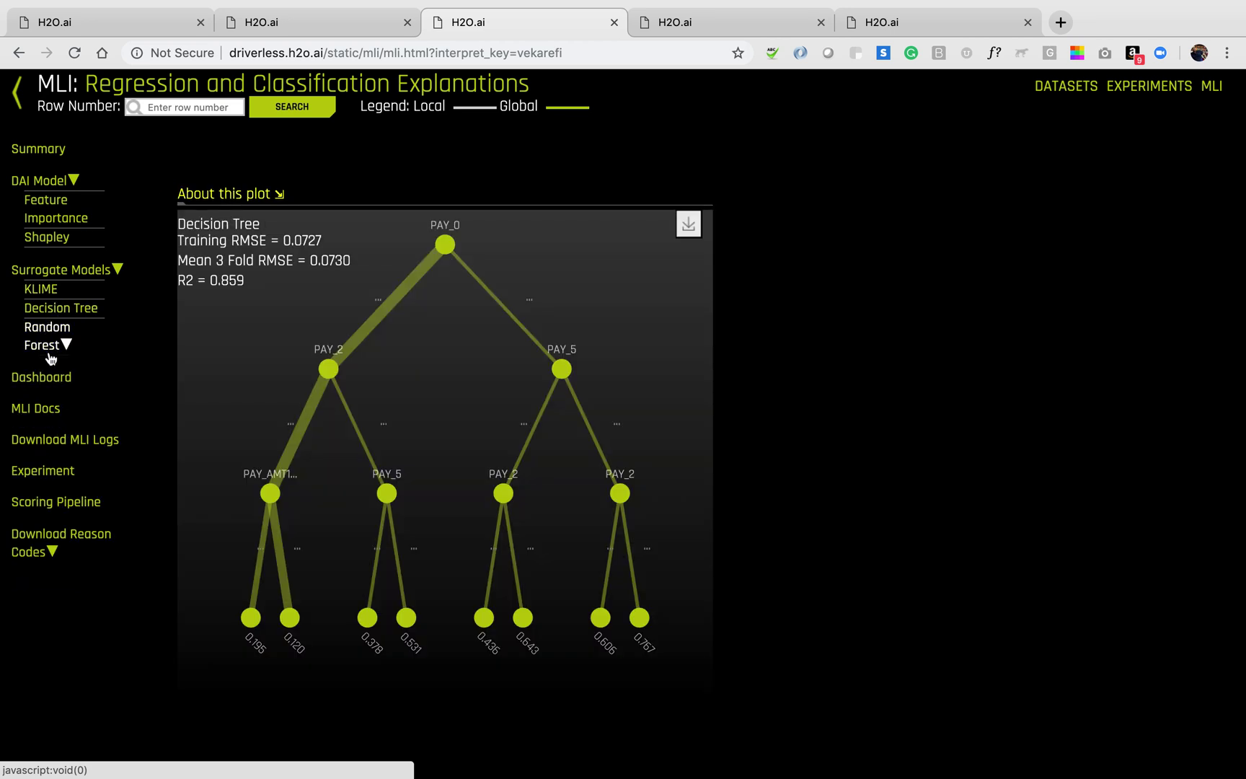
pyautogui.click(63, 352)
pyautogui.click(67, 378)
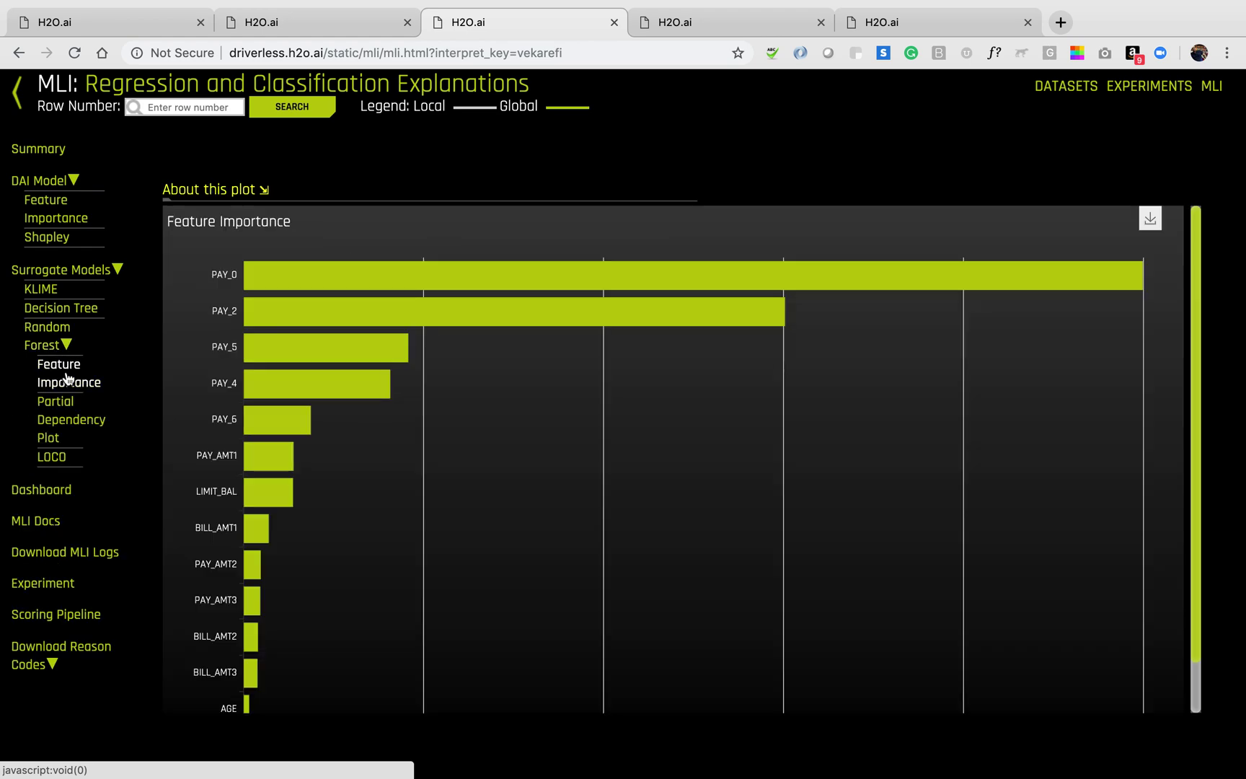
pyautogui.click(69, 428)
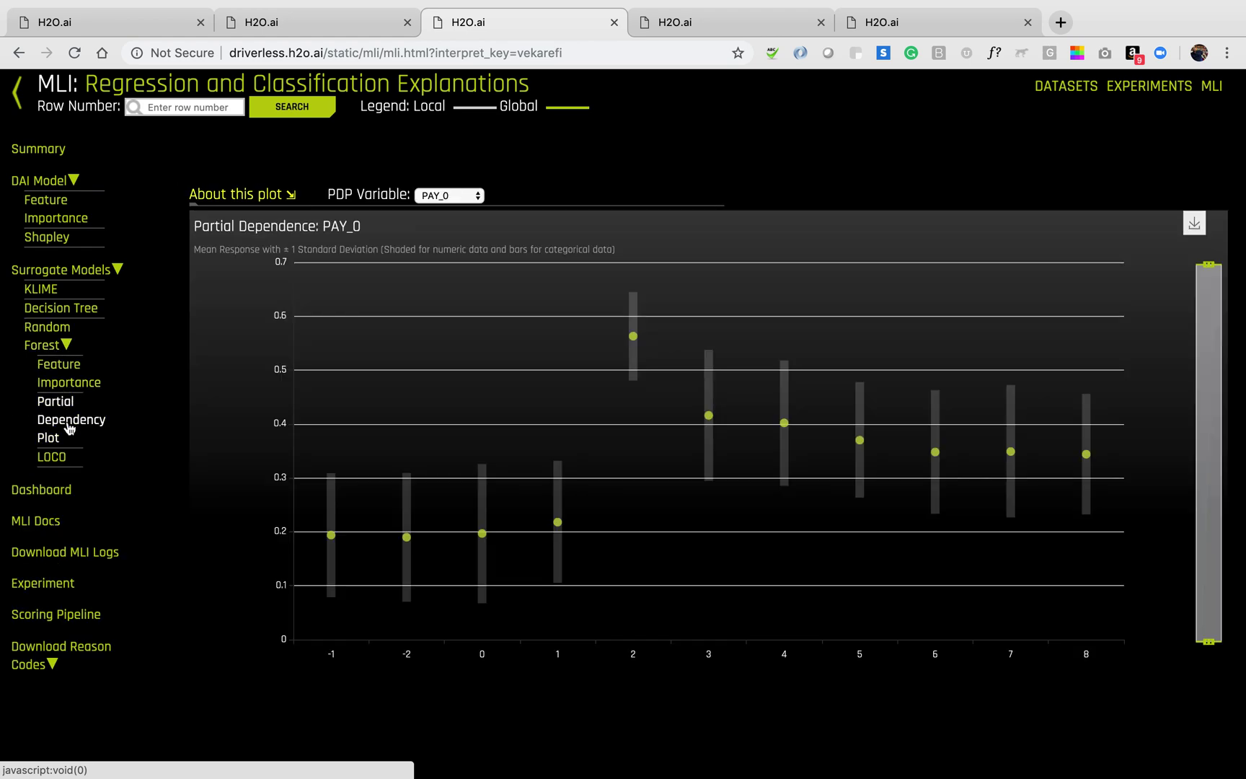
pyautogui.hotkey('ctrl', 'shift', 'Tab')
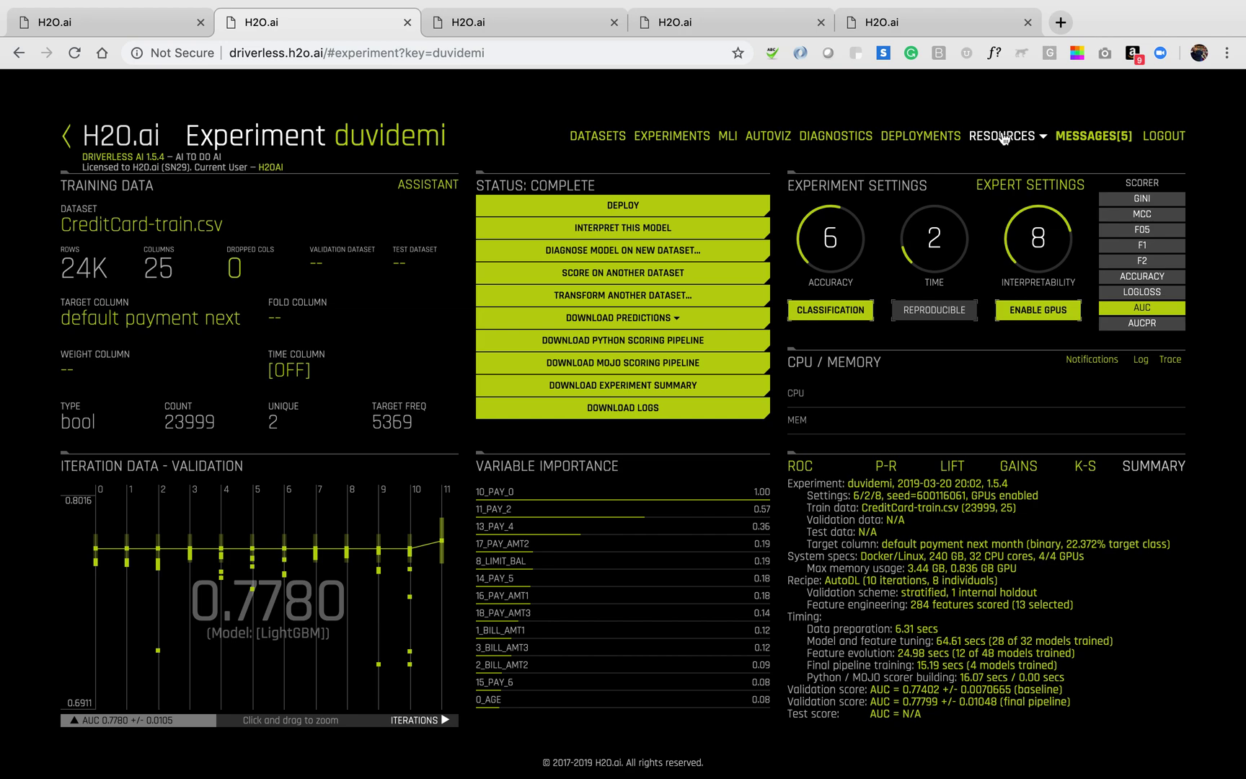
# From the Resources menu's Deployments list, show the endpoint location and API key for nutesaba-lambda
pyautogui.click(1002, 137)
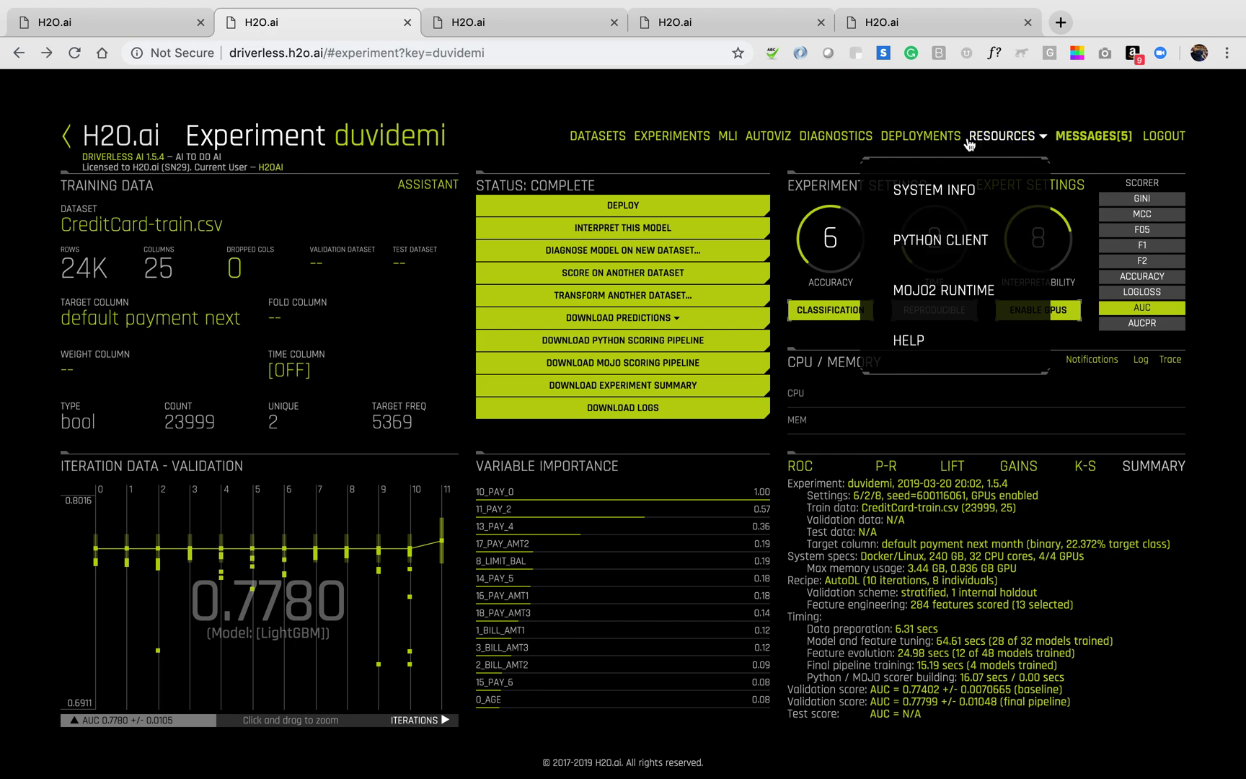
pyautogui.click(914, 138)
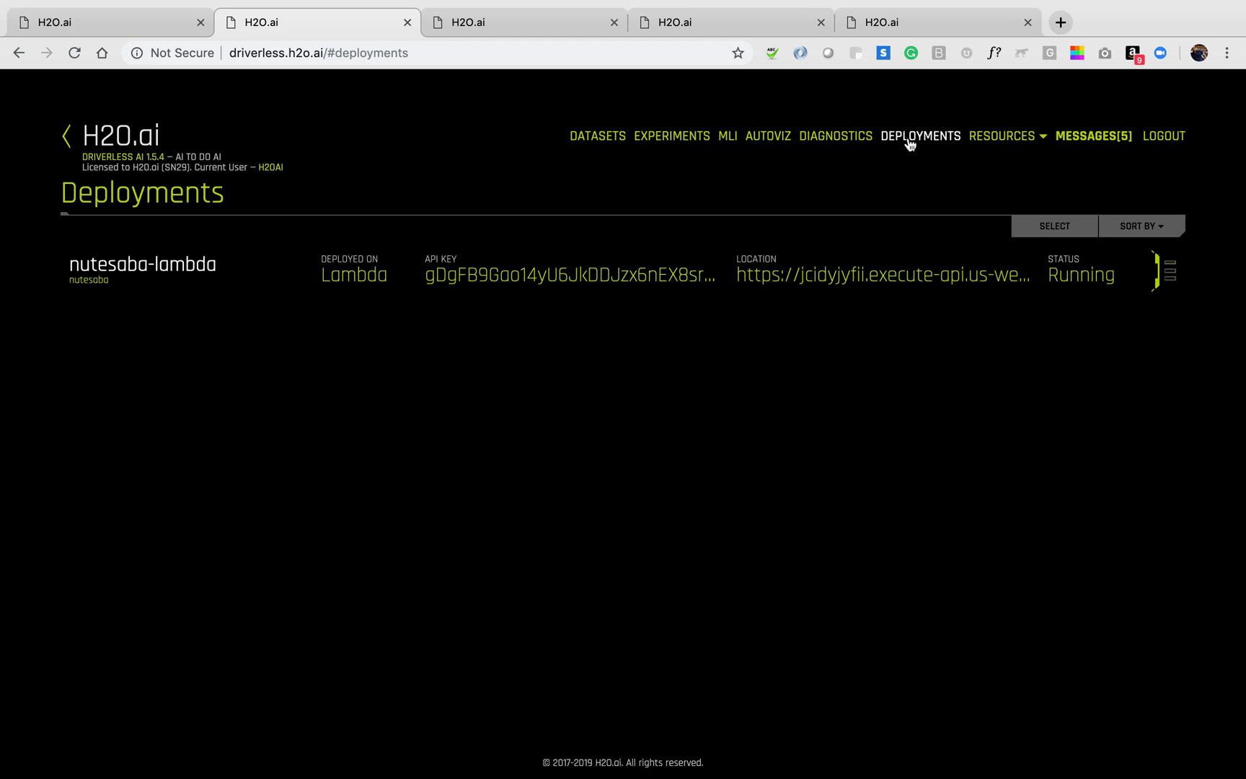
pyautogui.click(718, 278)
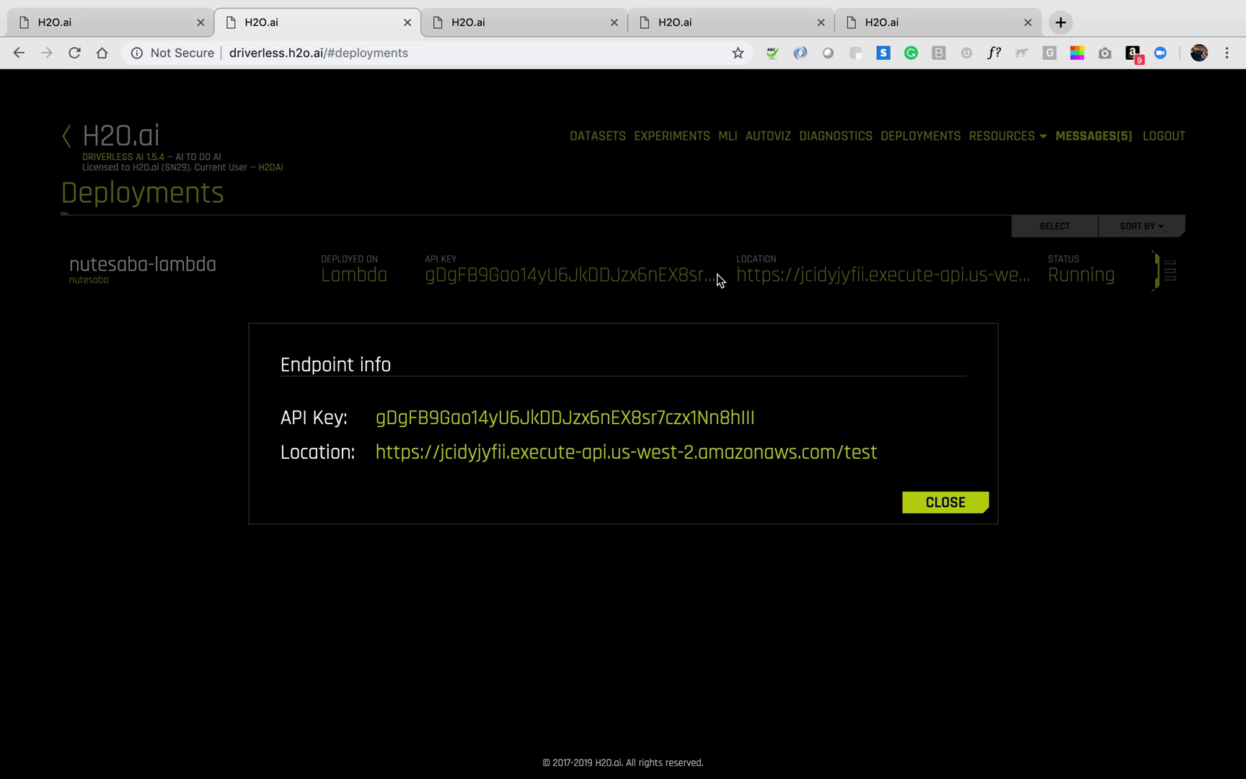
# Close the endpoint info, return to the vidaride experiment, and switch to the full-screen presentation slide
pyautogui.click(945, 502)
pyautogui.hotkey('ctrl', 'shift', 'Tab')
pyautogui.hotkey('ctrl', 'Left')
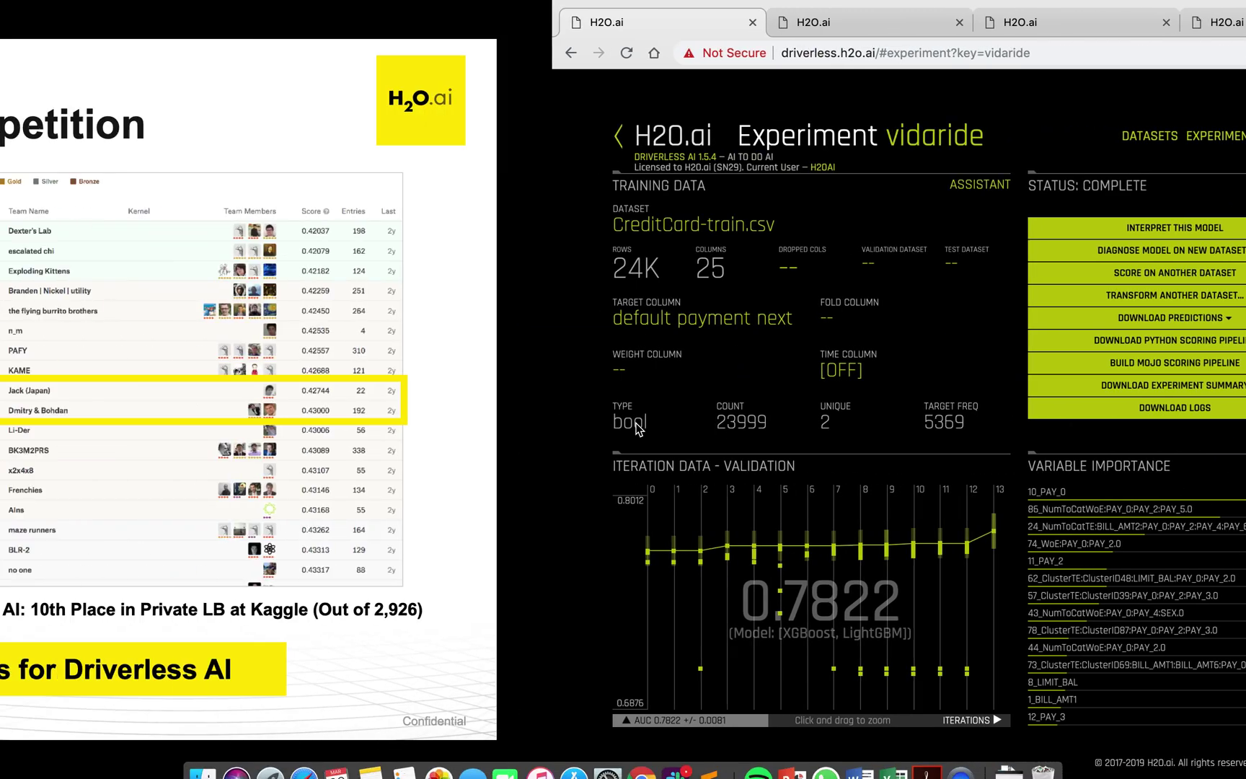